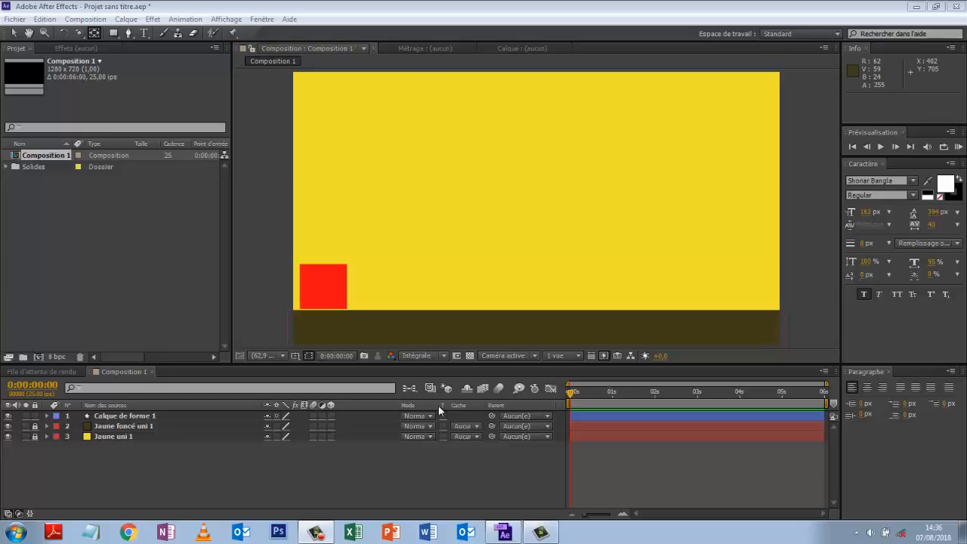
Play back the red square's rolling animation and return the playhead to the start of the composition.
left_click(880, 146)
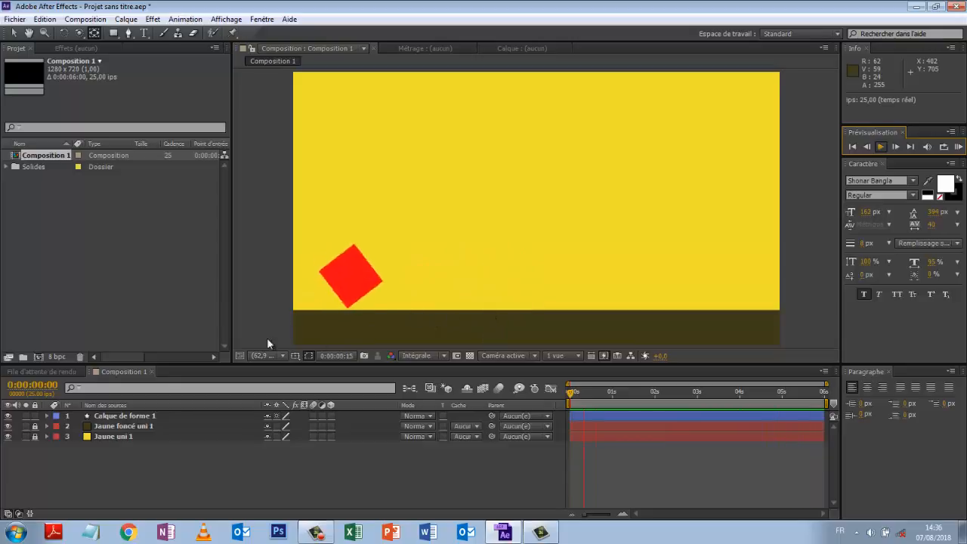
key("space")
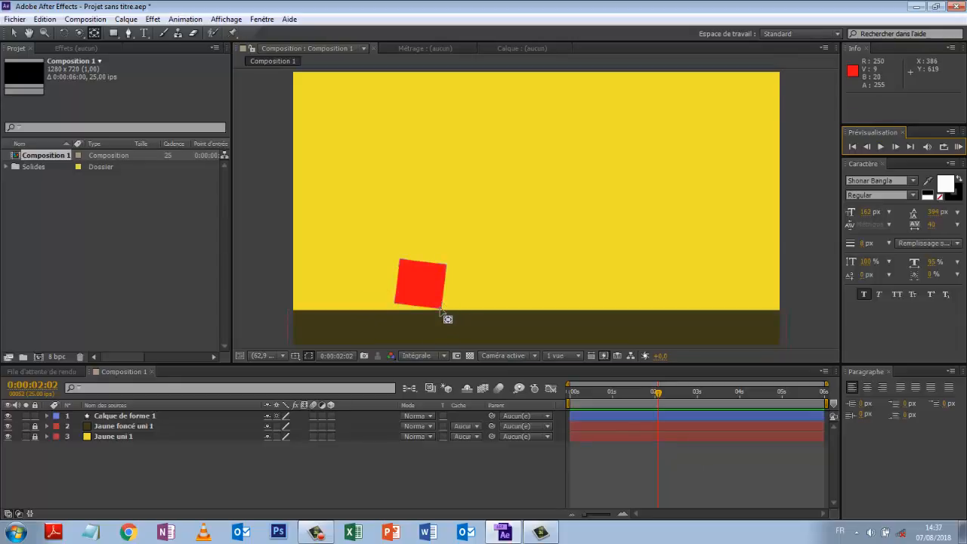
left_click_drag(661, 407, 405, 492)
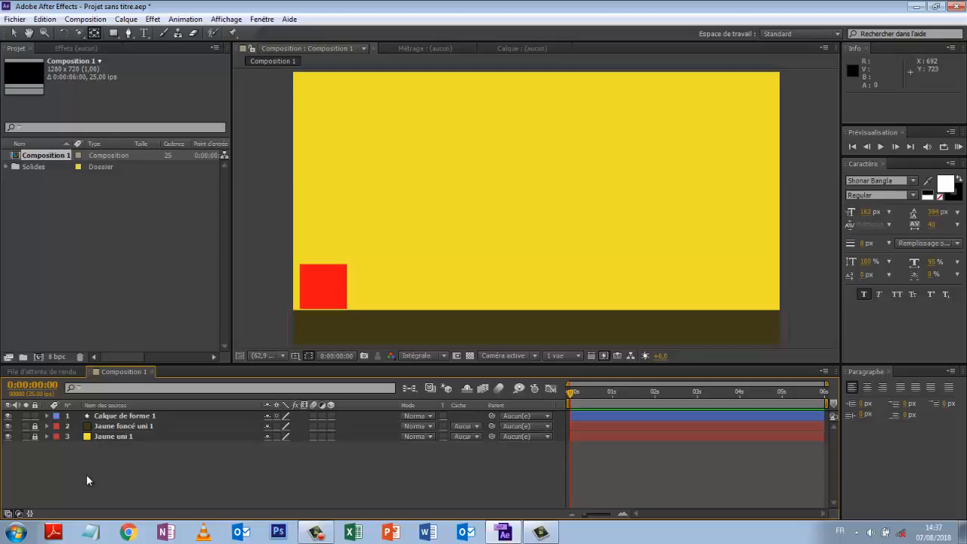
Hide and lock Calque de forme 1 and draw a new red square of about 119 px above the ground.
left_click(8, 416)
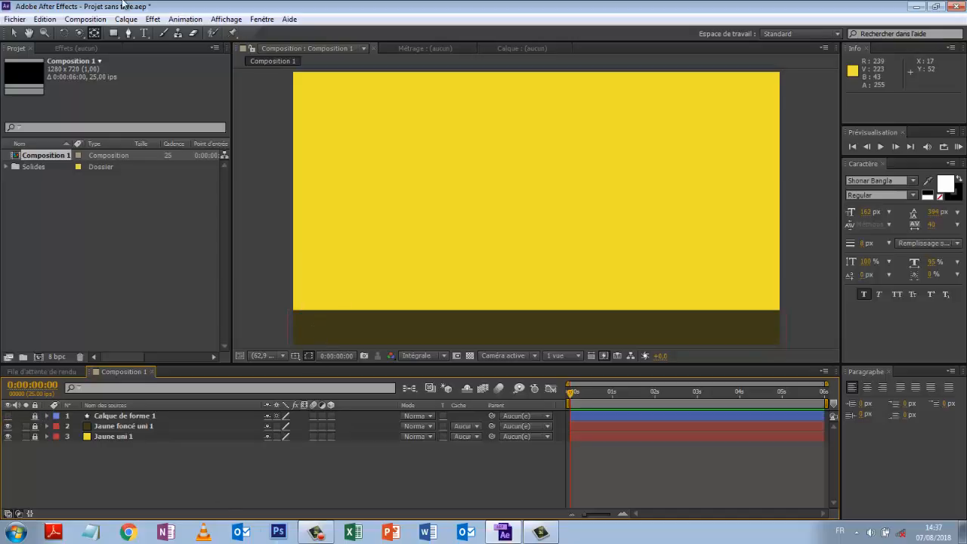
left_click(113, 33)
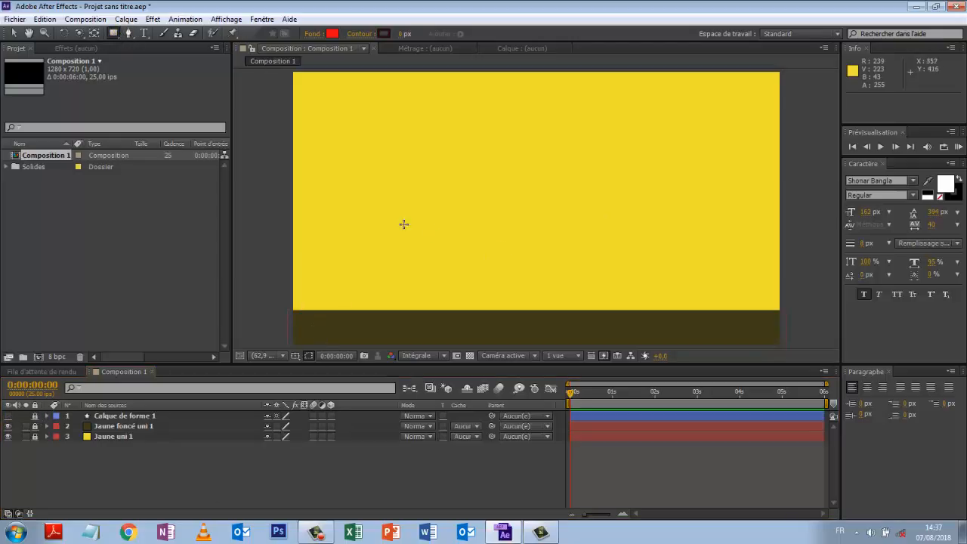
left_click_drag(325, 248, 370, 201)
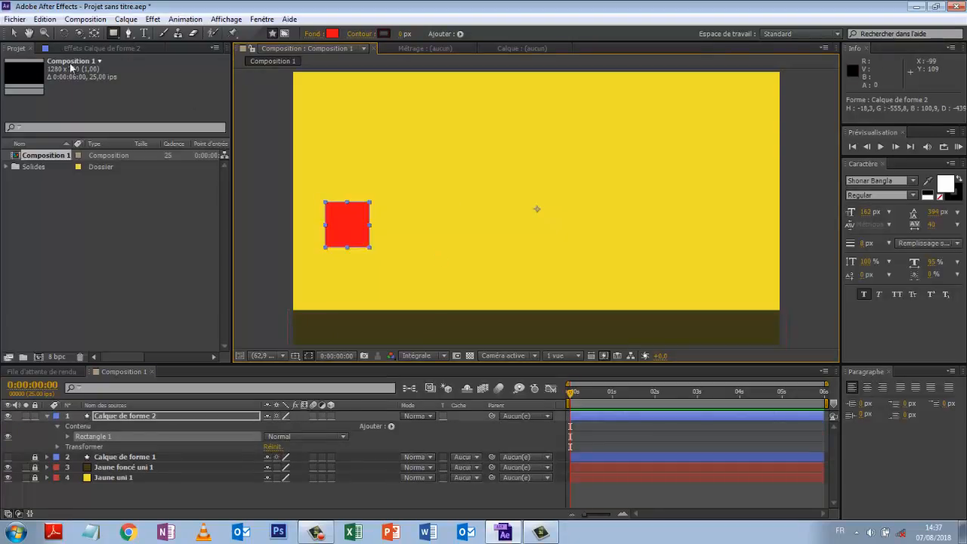
Place the new square on the dark ground near the frame's left edge and collapse the layer's properties.
left_click(13, 33)
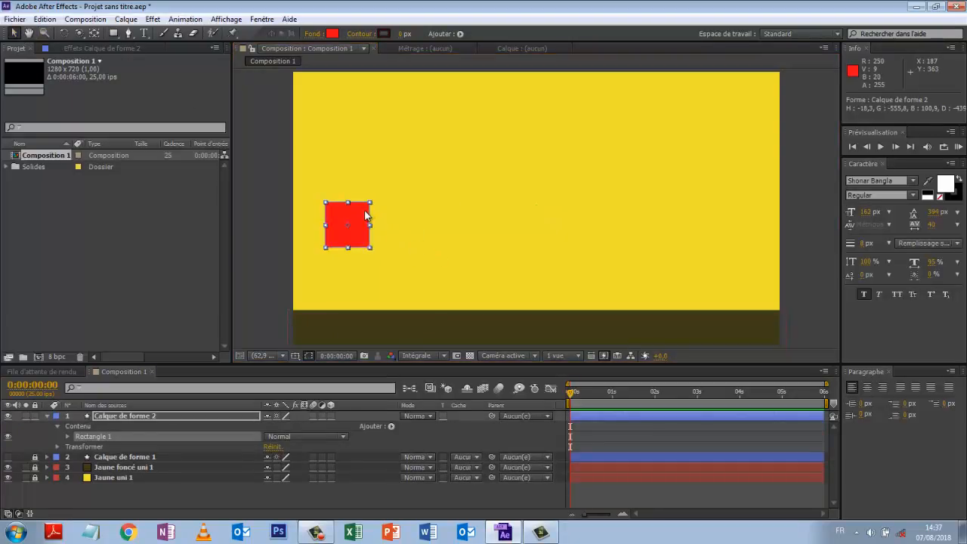
left_click_drag(365, 214, 340, 274)
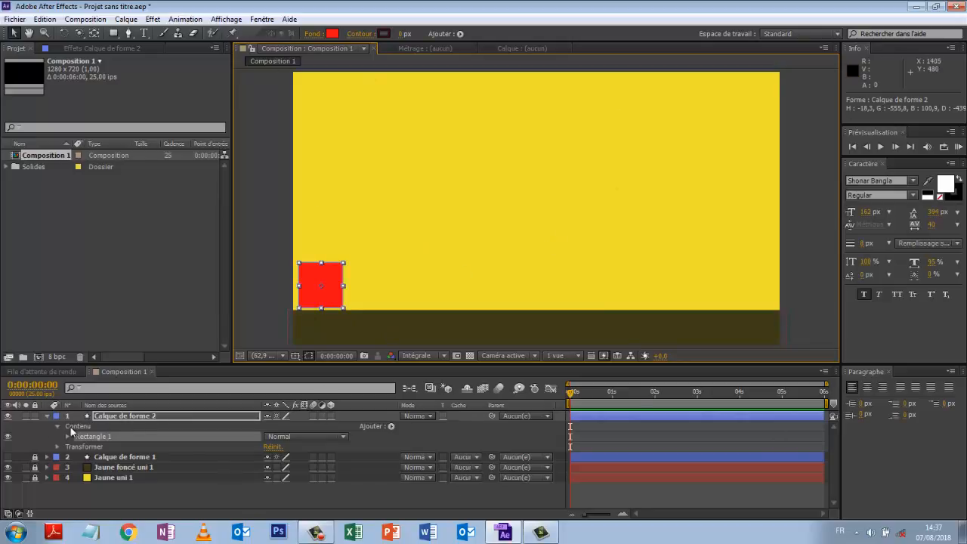
left_click(47, 417)
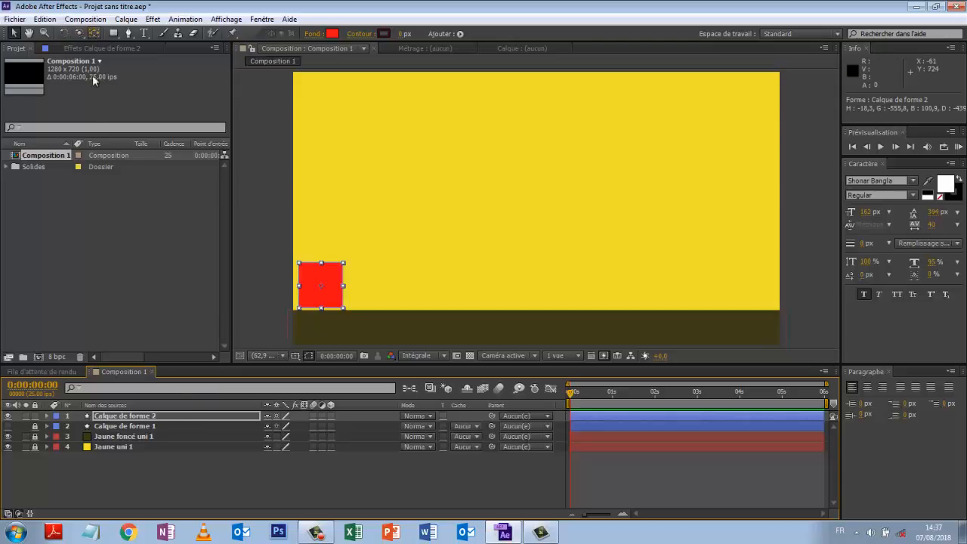
Move the anchor point of Calque de forme 2 to the square's lower right corner.
left_click(94, 33)
left_click(529, 261)
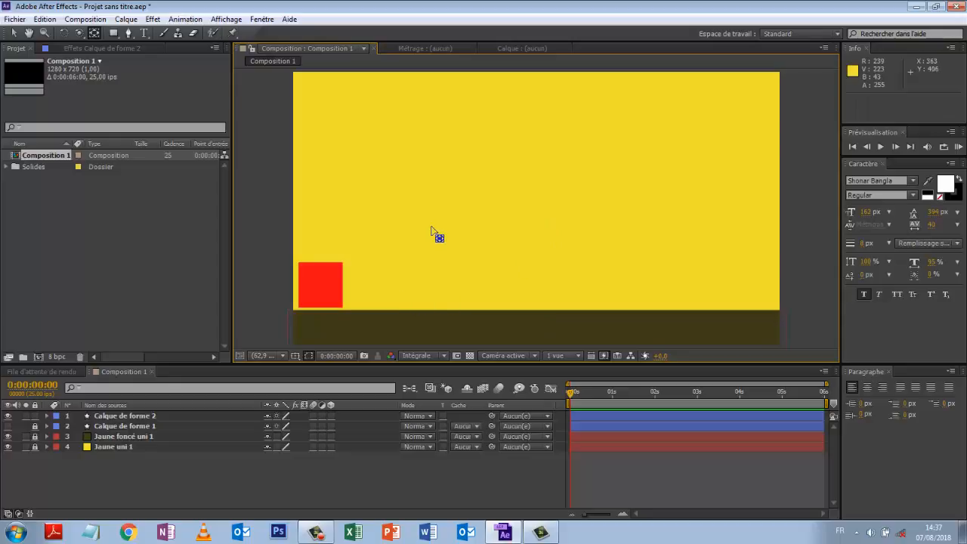
left_click(340, 304)
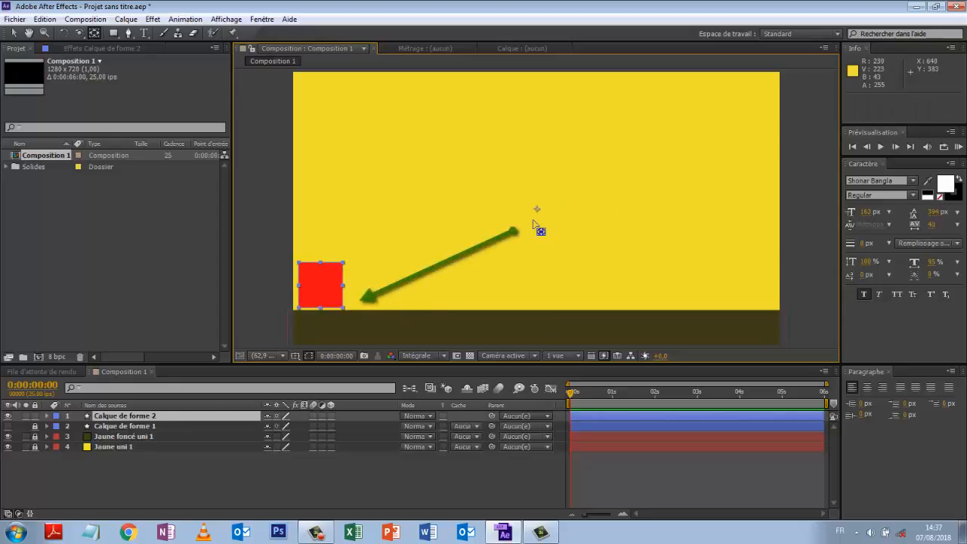
left_click_drag(518, 233, 346, 309)
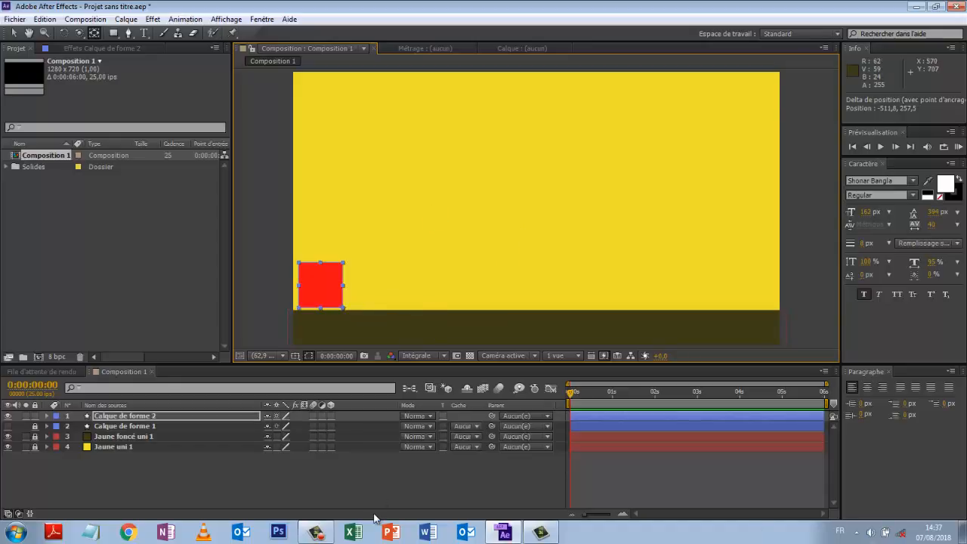
Reveal the square's anchor point, position and rotation, and set a starting keyframe for all three at 0:00:00:00.
key("a")
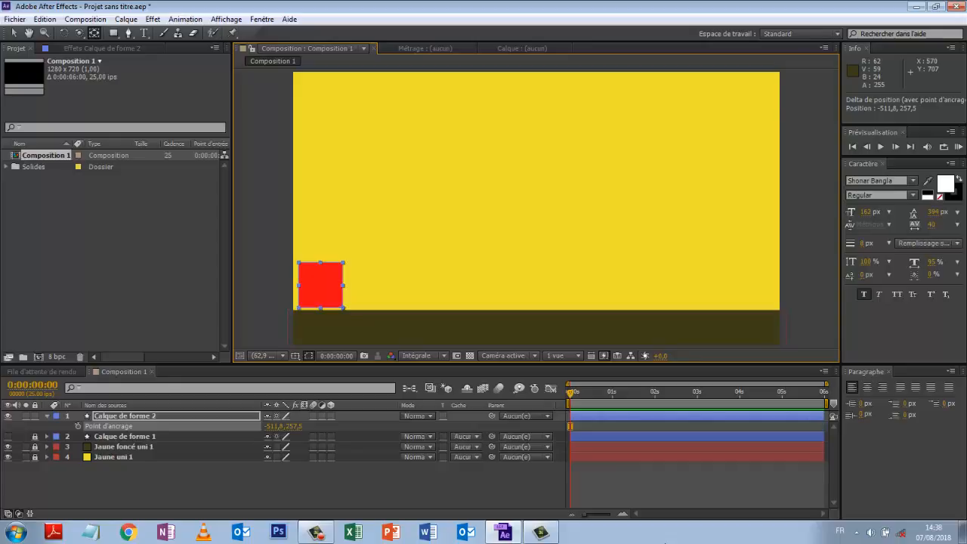
key("shift+p")
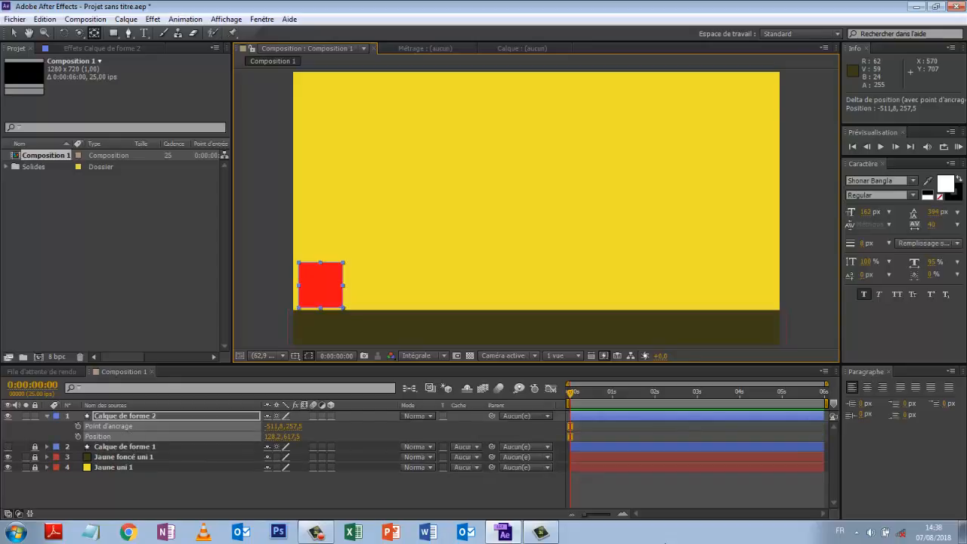
key("shift+r")
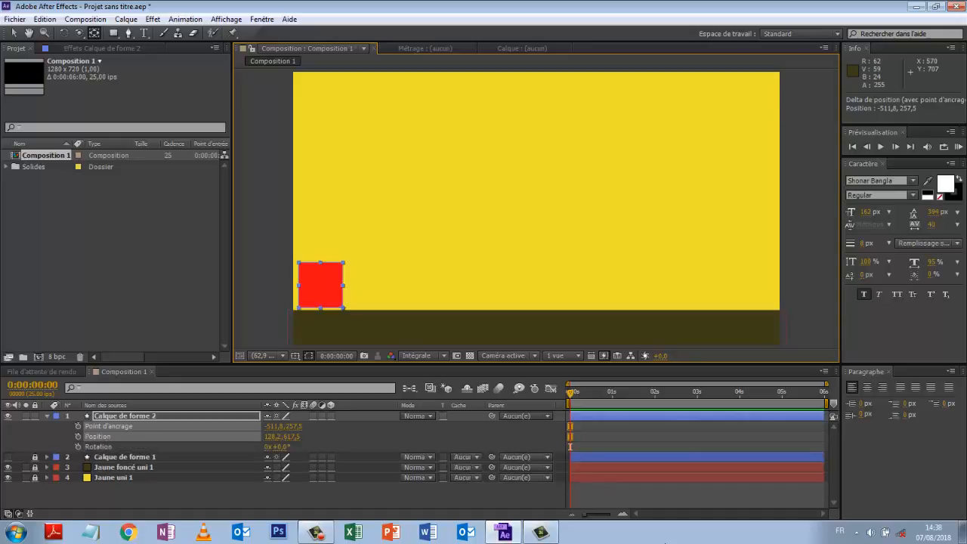
left_click(78, 426)
left_click(78, 436)
left_click(78, 447)
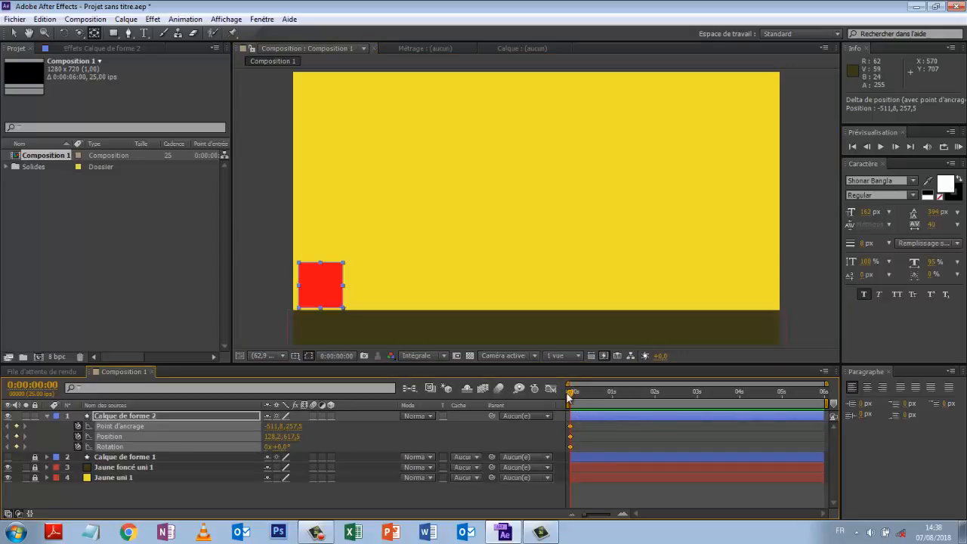
Add a 90° rotation keyframe to the square at 0:00:01:01.
left_click_drag(569, 399, 613, 399)
left_click(329, 445)
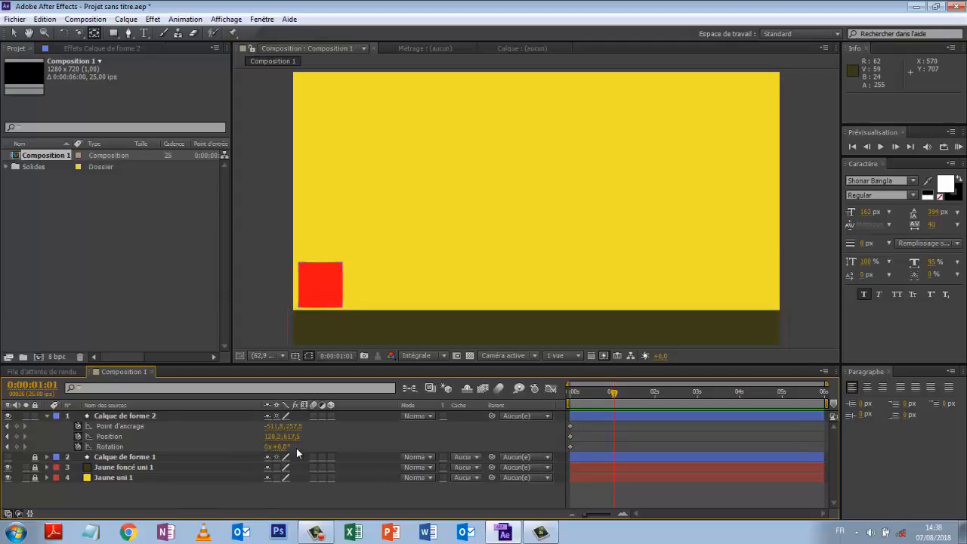
left_click(283, 447)
type("90")
key("Return")
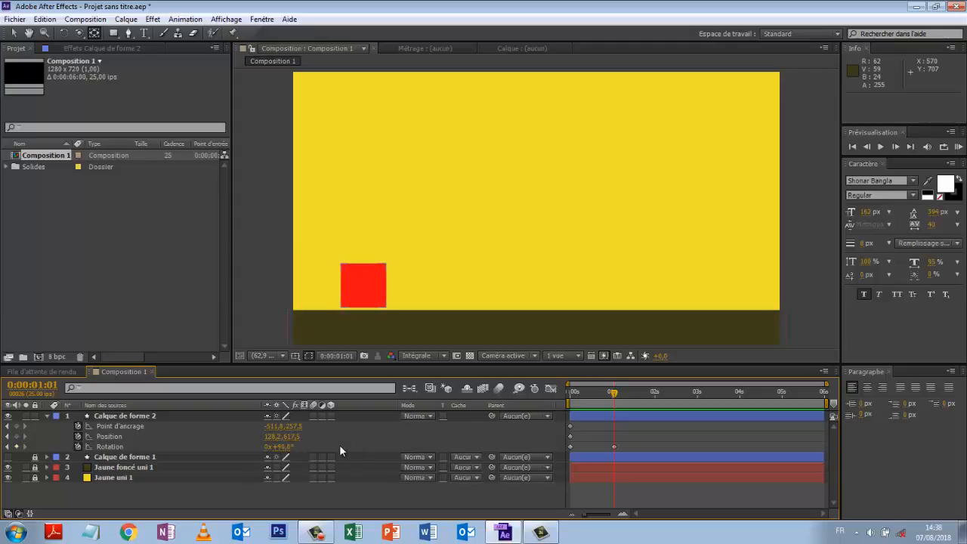
Scrub through the first second to review the square tipping over its lower right corner.
left_click_drag(613, 394, 600, 394)
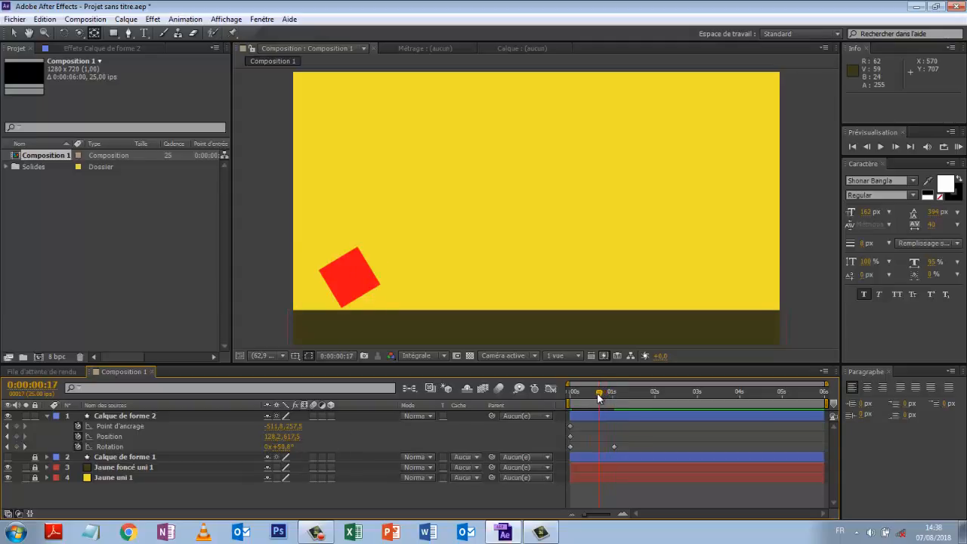
left_click(572, 393)
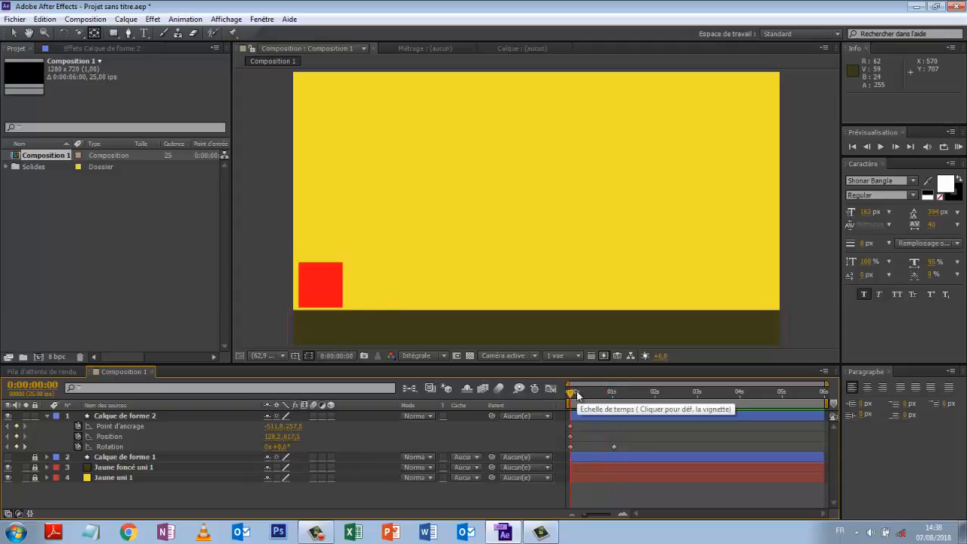
left_click_drag(572, 394, 598, 394)
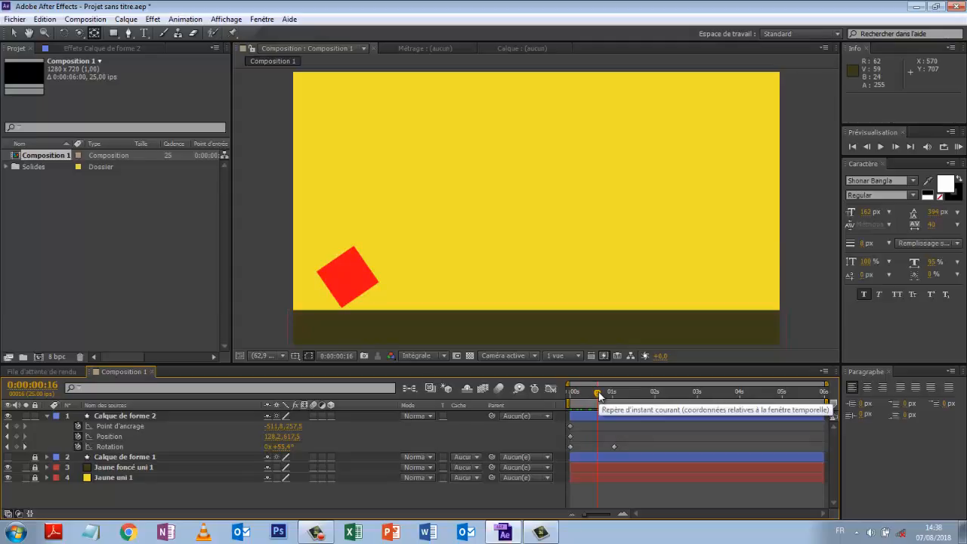
left_click_drag(599, 395, 611, 394)
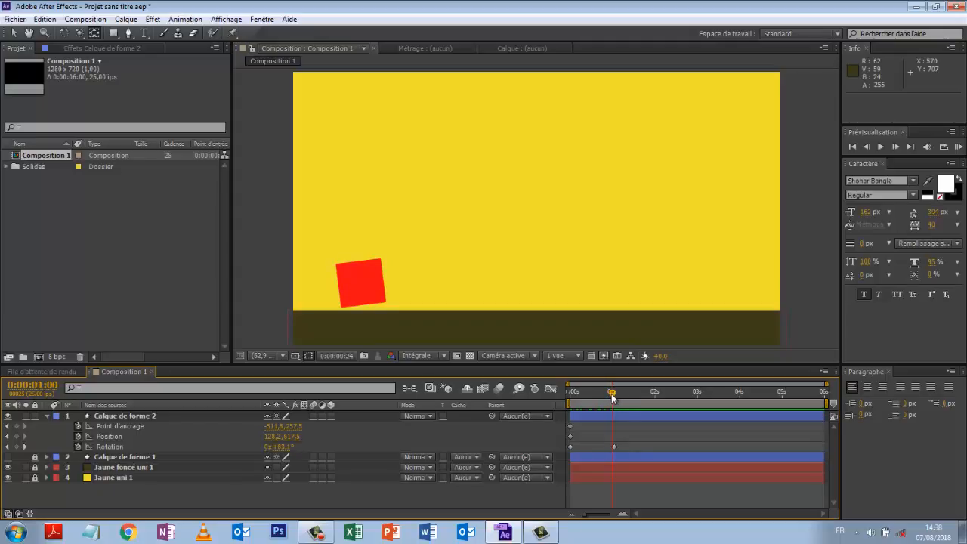
At 0:00:01:01, shift the square's anchor point from its lower left corner to its lower right corner.
left_click_drag(610, 395, 614, 394)
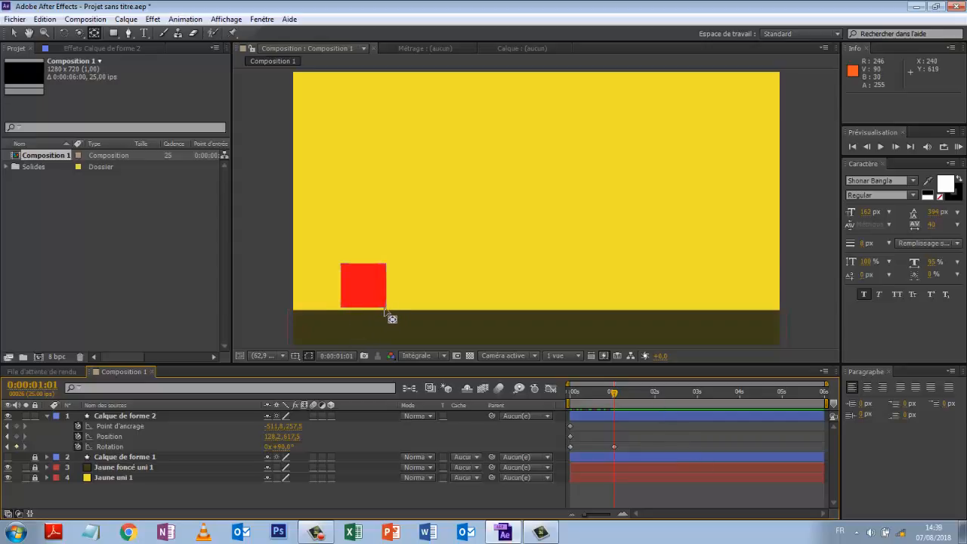
left_click(123, 426)
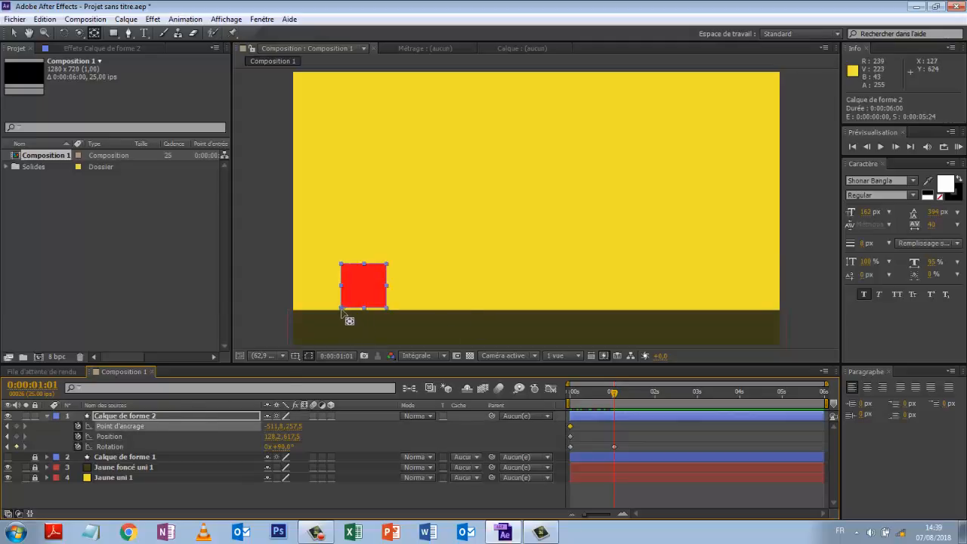
left_click_drag(341, 312, 387, 312)
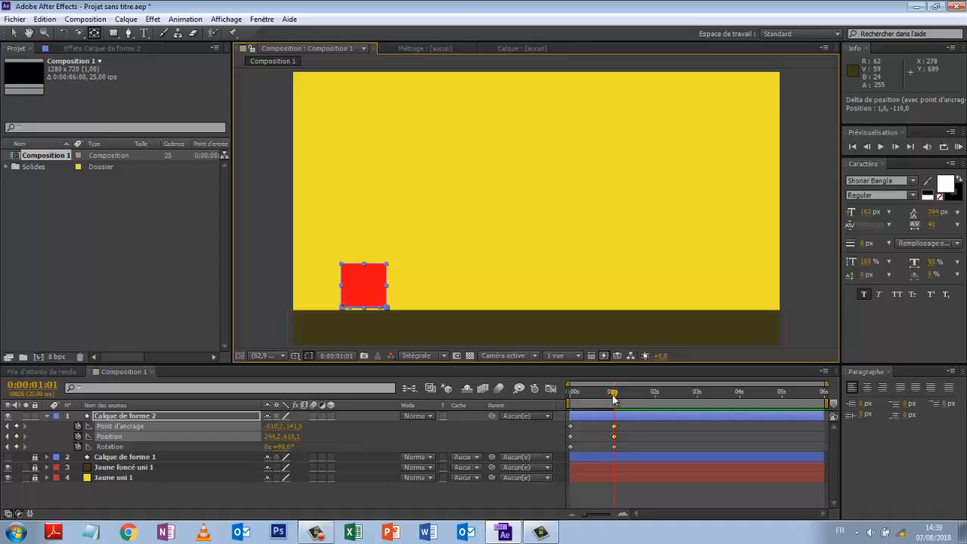
Play and scrub the first roll from the start to examine how the square moves between the keyframes.
left_click_drag(613, 395, 563, 409)
key("space")
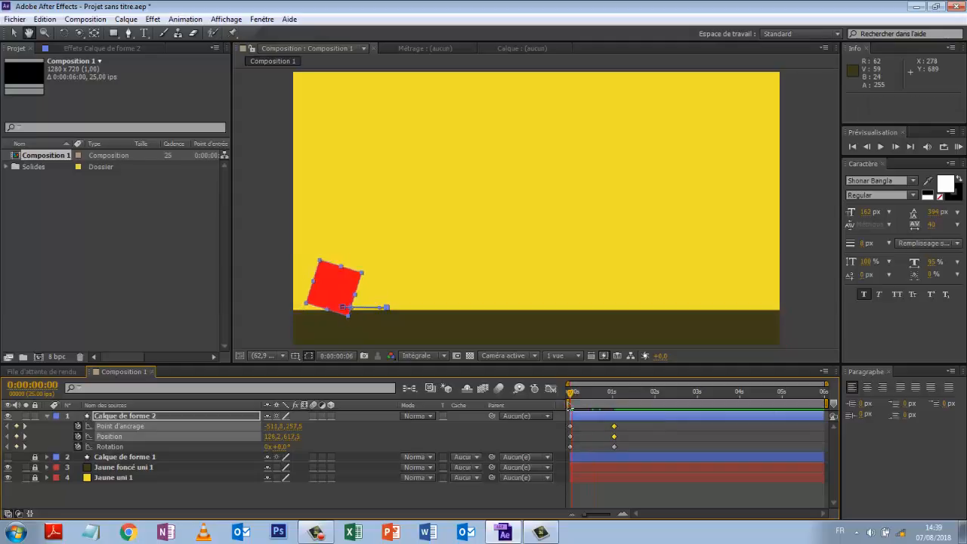
key("space")
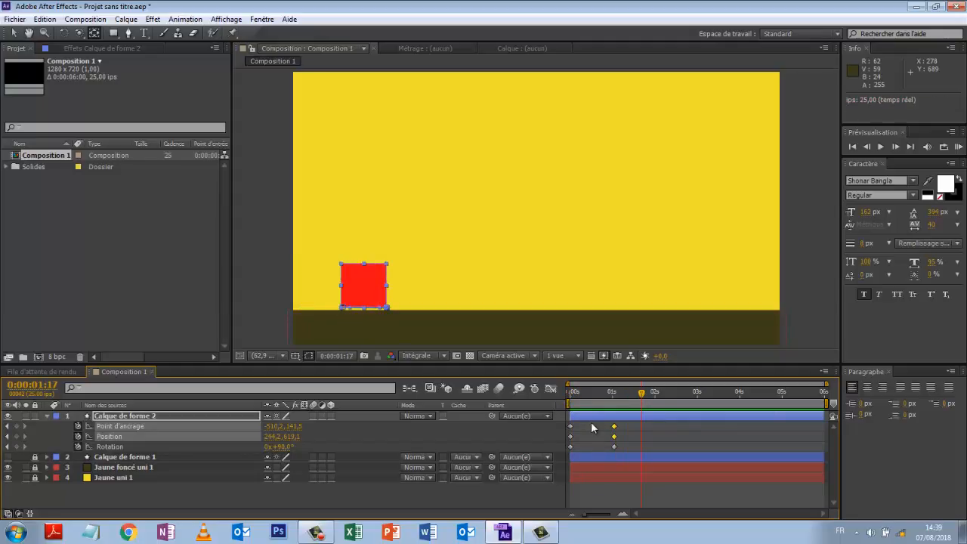
left_click_drag(641, 395, 614, 414)
key("Home")
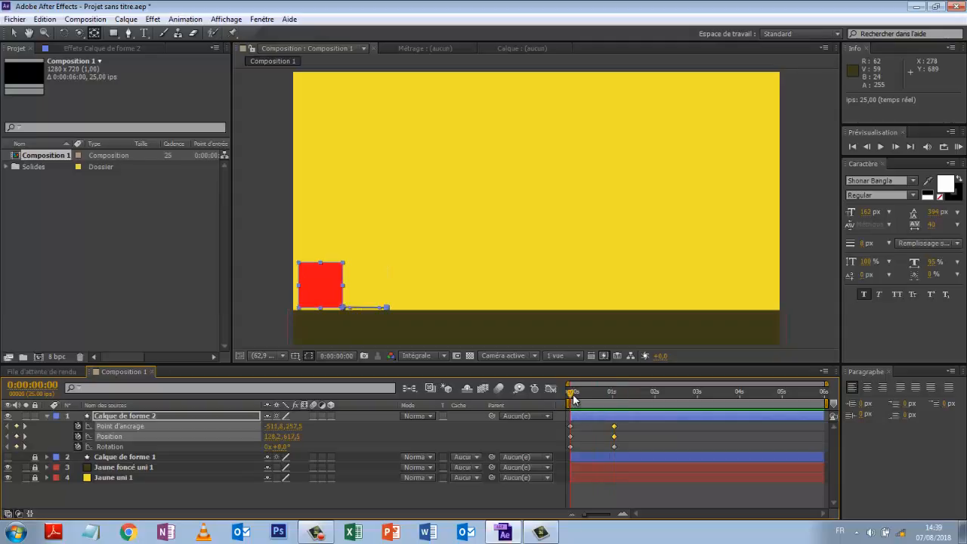
left_click_drag(574, 399, 581, 398)
Convert all anchor point and position keyframes of Calque de forme 2 to hold keyframes.
left_click(625, 426)
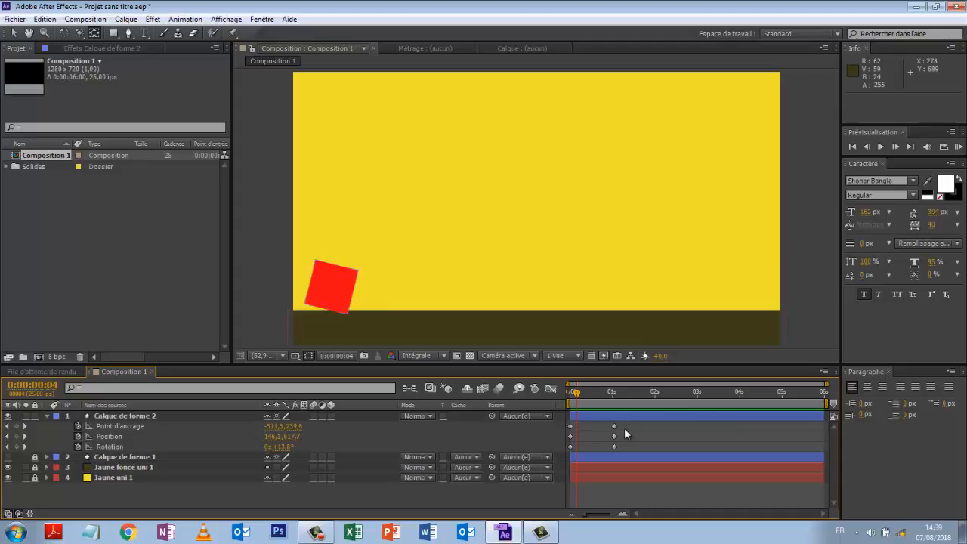
left_click_drag(624, 421, 569, 442)
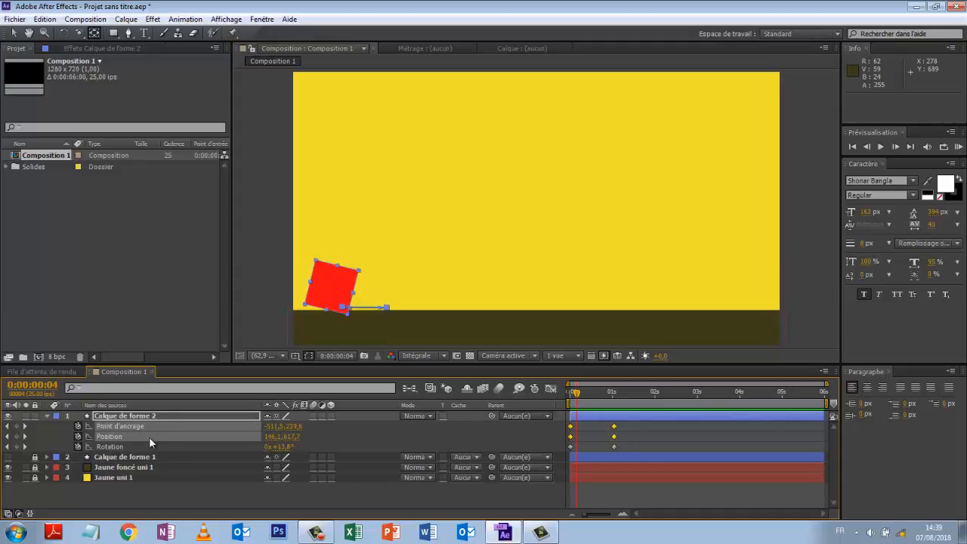
right_click(614, 438)
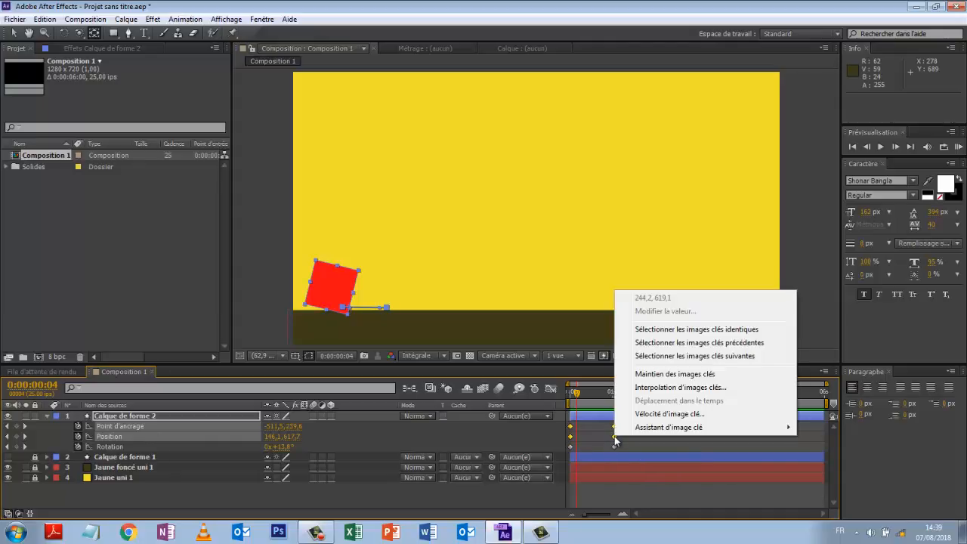
left_click(668, 375)
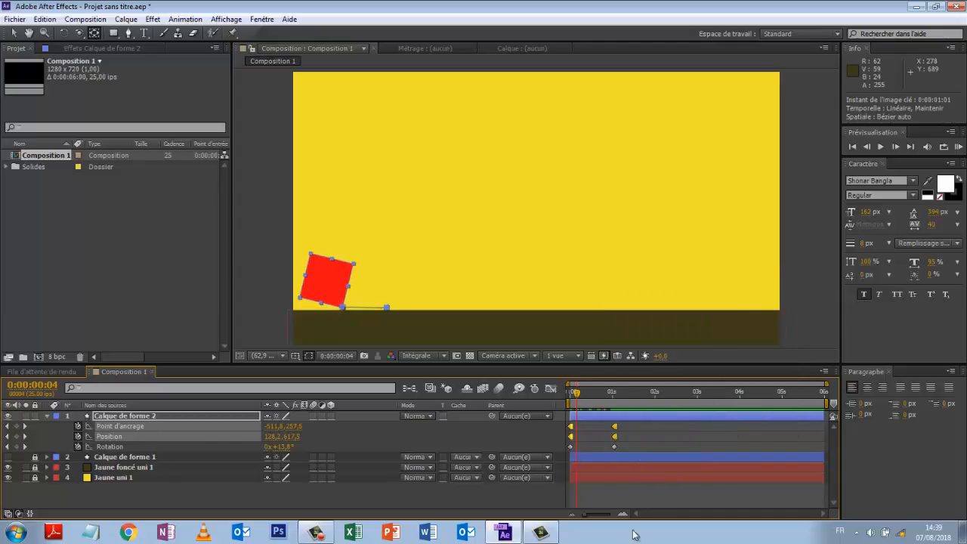
Scrub from the start to 0:00:01:01 to check the first roll with the hold keyframes.
mouse_move(576, 392)
left_mouse_down()
mouse_move(620, 404)
mouse_move(576, 409)
left_mouse_up()
left_click_drag(578, 393, 613, 395)
left_click(610, 395)
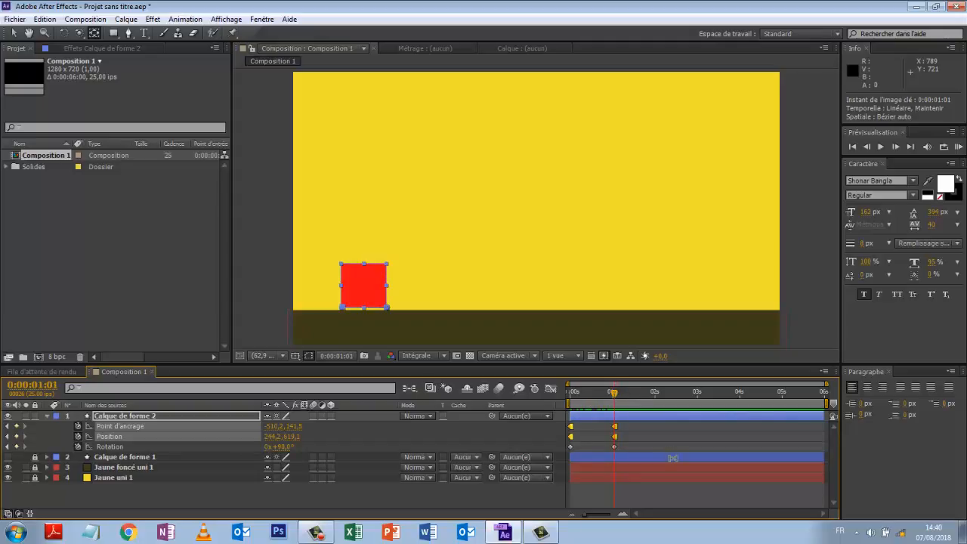
Add a rotation keyframe at 0:00:02:01, raising the square's rotation by another 90° to 180°.
left_click_drag(614, 396, 657, 406)
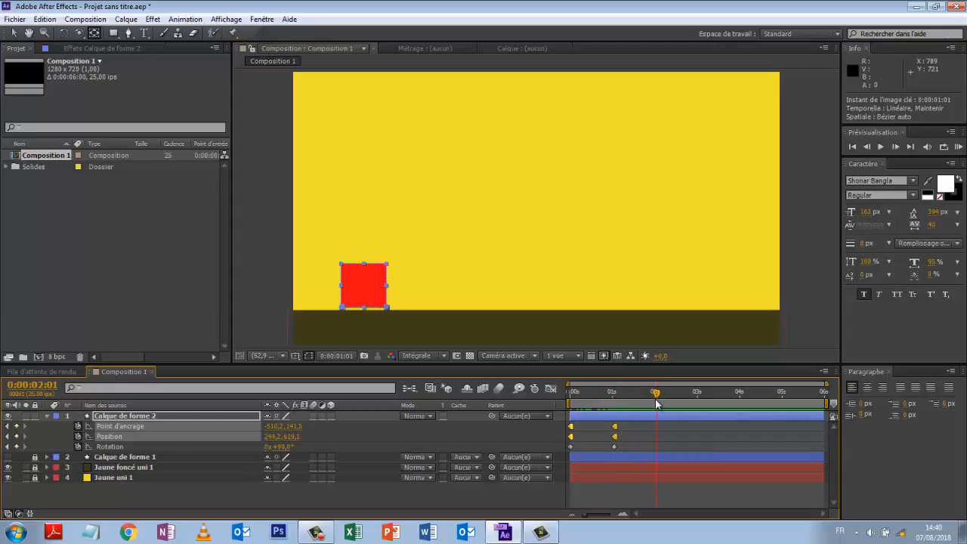
left_click(282, 449)
type("+90")
key("Return")
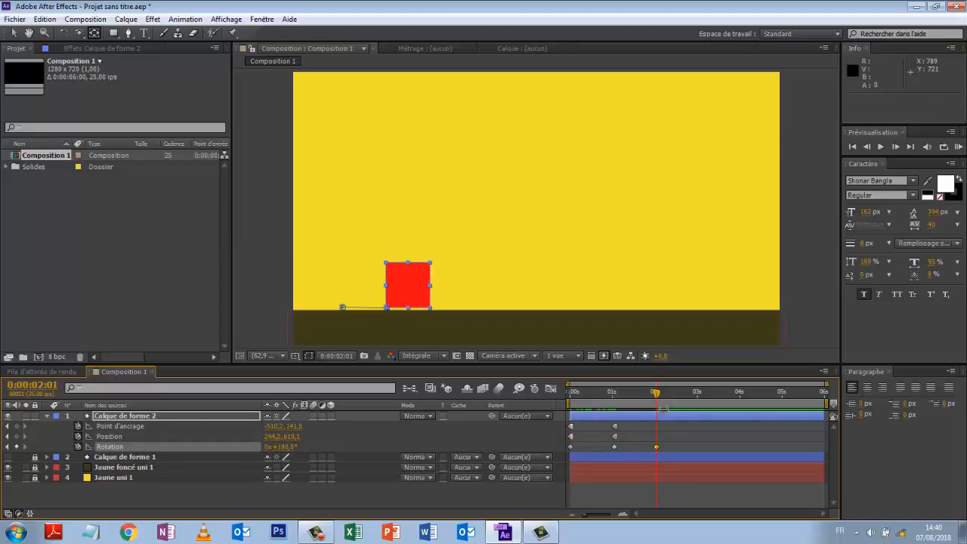
Try to move the square's anchor point in the composition view at 0:00:02:01, and undo the move.
mouse_move(656, 393)
left_mouse_down()
mouse_move(621, 399)
mouse_move(667, 400)
mouse_move(657, 403)
left_mouse_up()
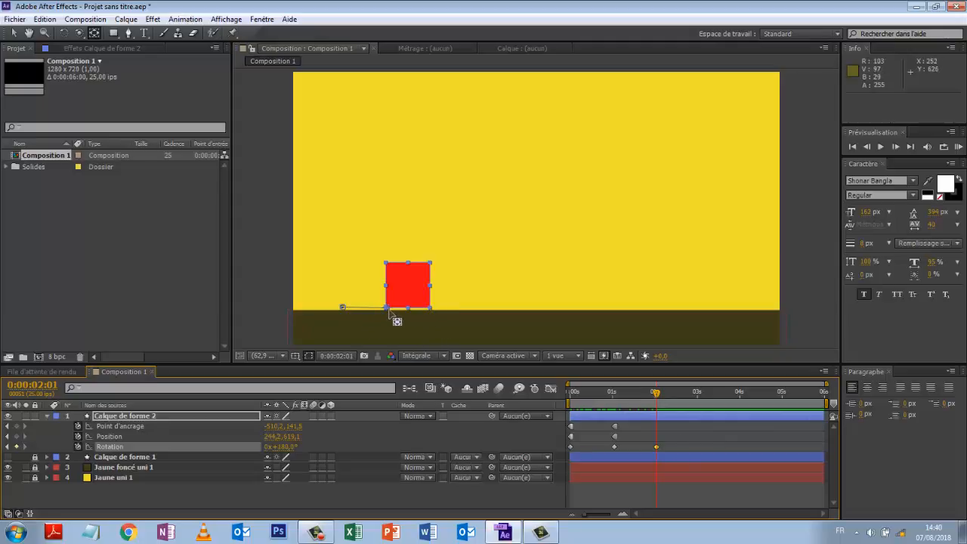
left_click_drag(389, 309, 399, 310)
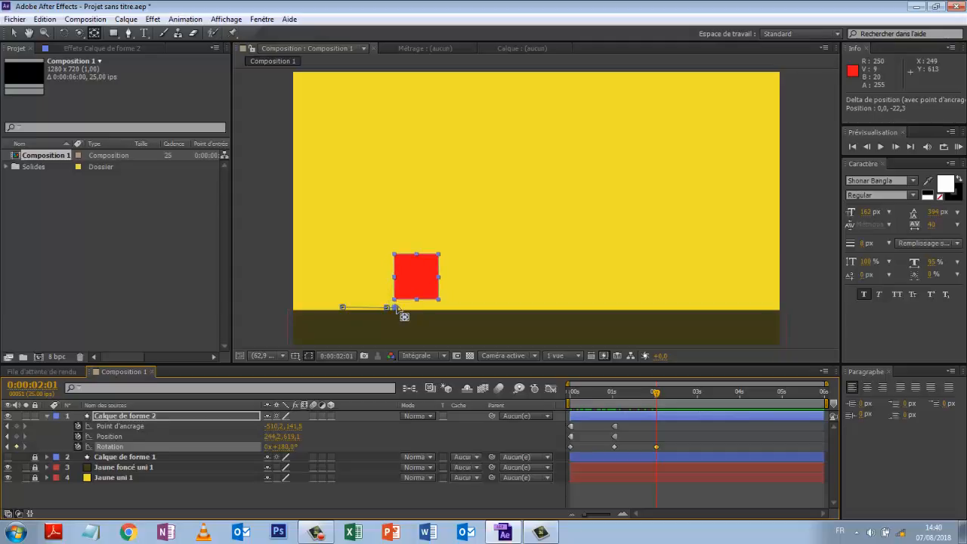
left_click_drag(397, 309, 397, 308)
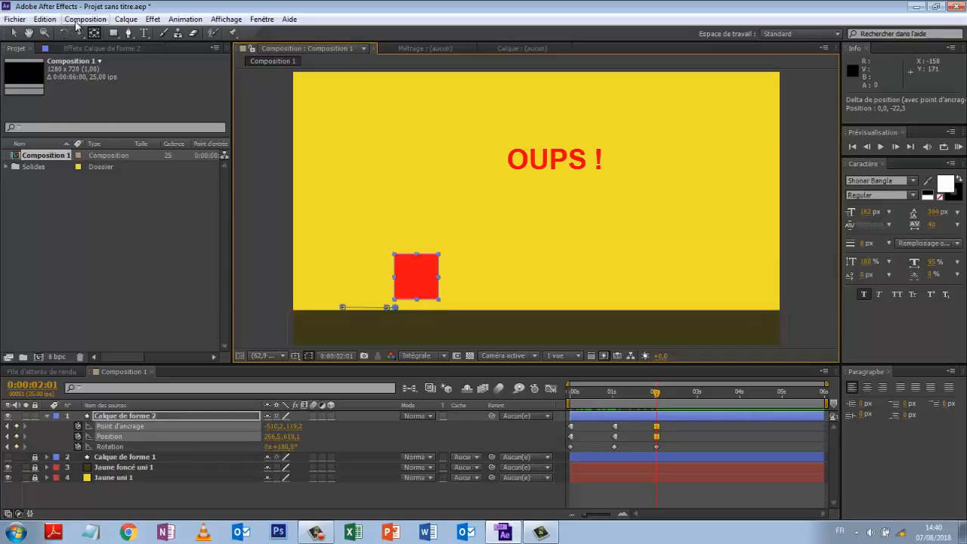
left_click(46, 19)
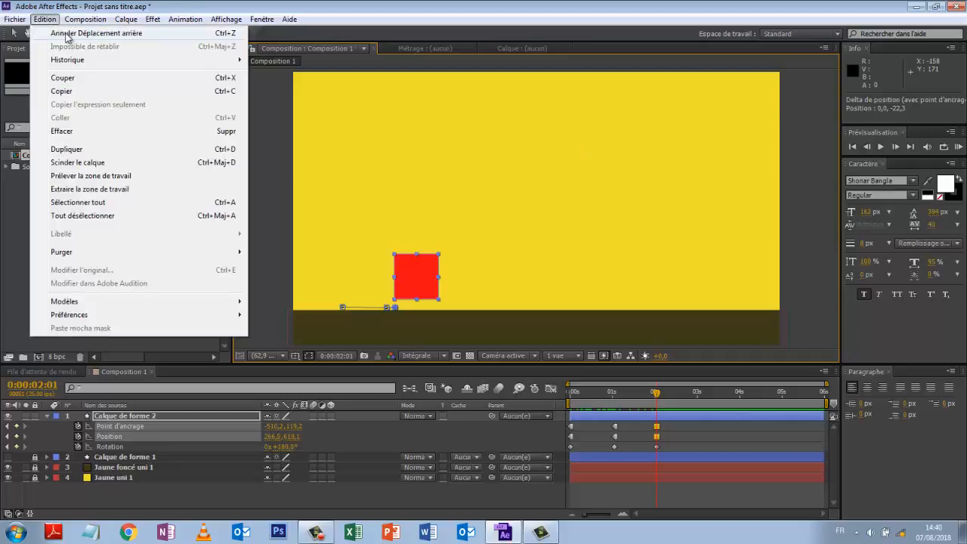
left_click(68, 33)
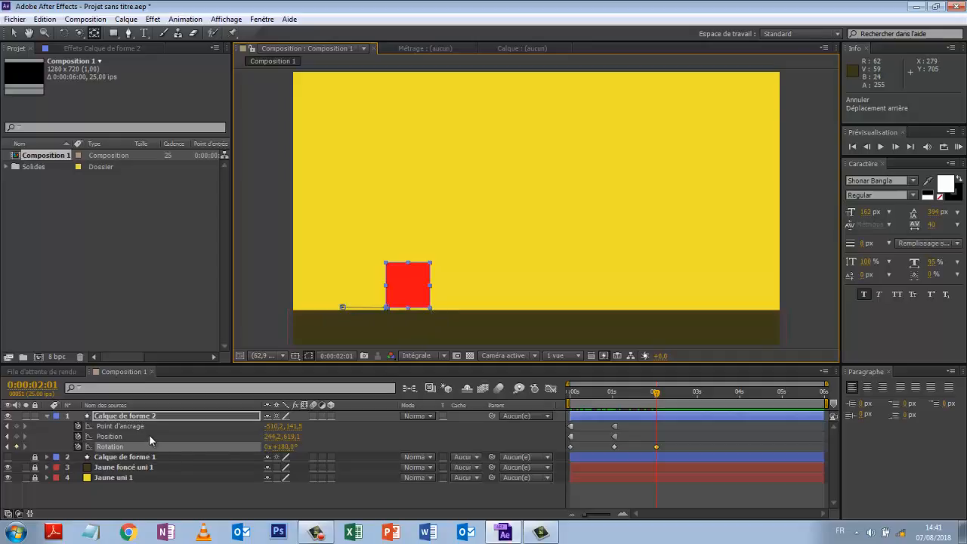
Set the square's horizontal anchor point value to -625.2 at 0:00:02:01 and play the animation from the start.
mouse_move(274, 428)
left_mouse_down()
mouse_move(281, 433)
mouse_move(263, 427)
left_mouse_up()
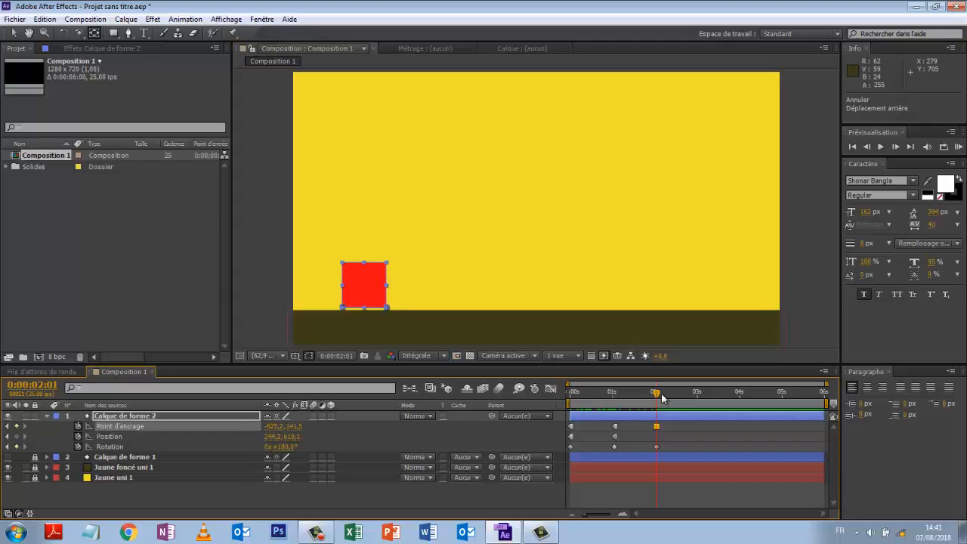
left_click_drag(659, 395, 550, 408)
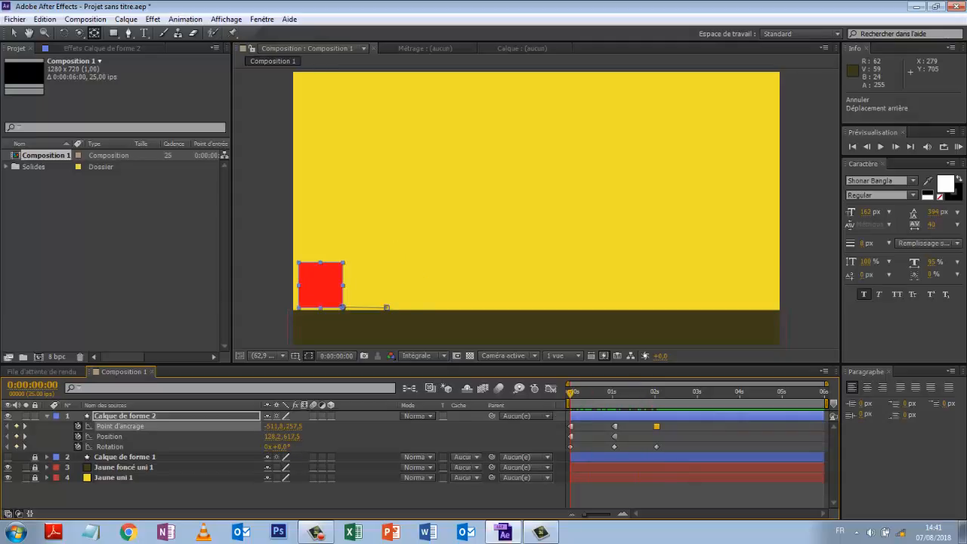
key("space")
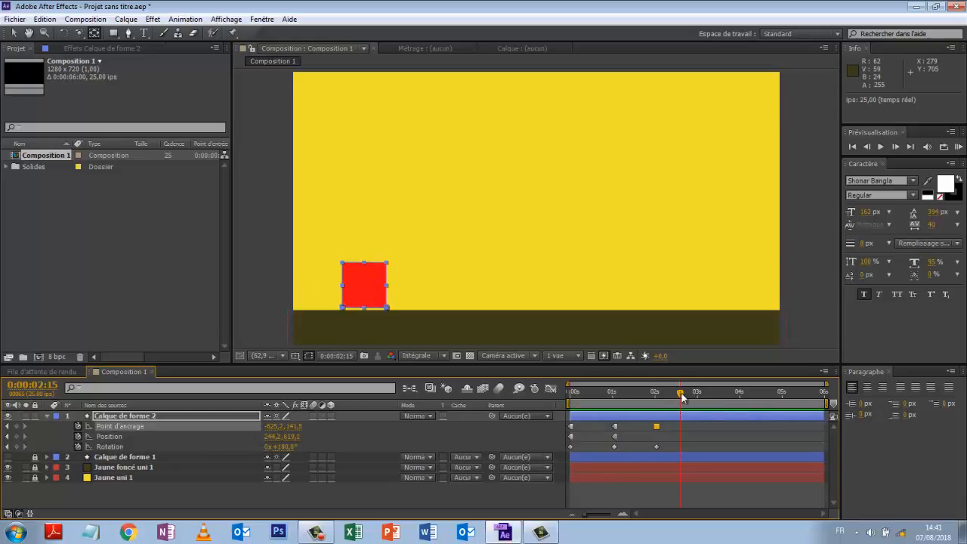
Set the square's horizontal position to 360.2 at 0:00:02:01 and play the animation from the start.
left_click_drag(681, 394, 656, 404)
mouse_move(273, 441)
left_mouse_down()
mouse_move(282, 442)
mouse_move(275, 444)
left_mouse_up()
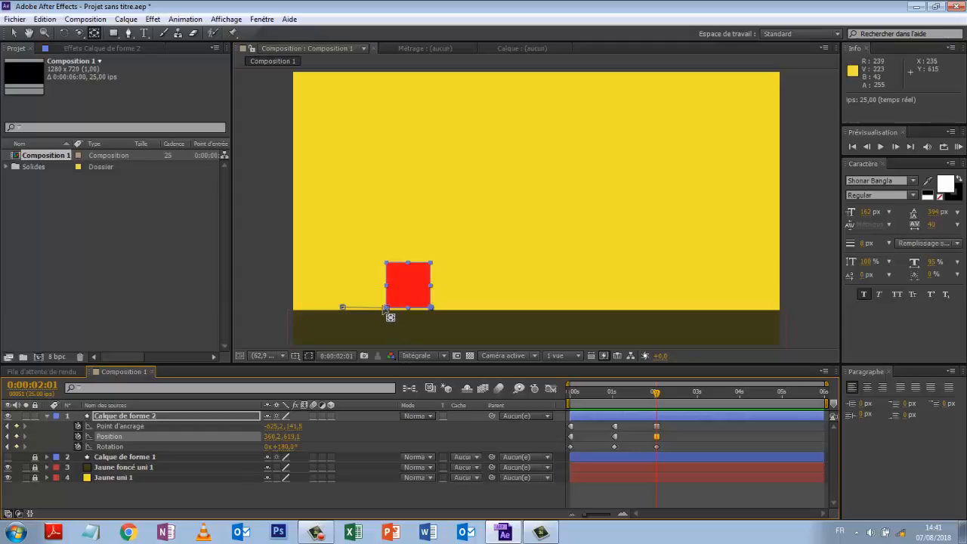
left_click_drag(656, 394, 531, 457)
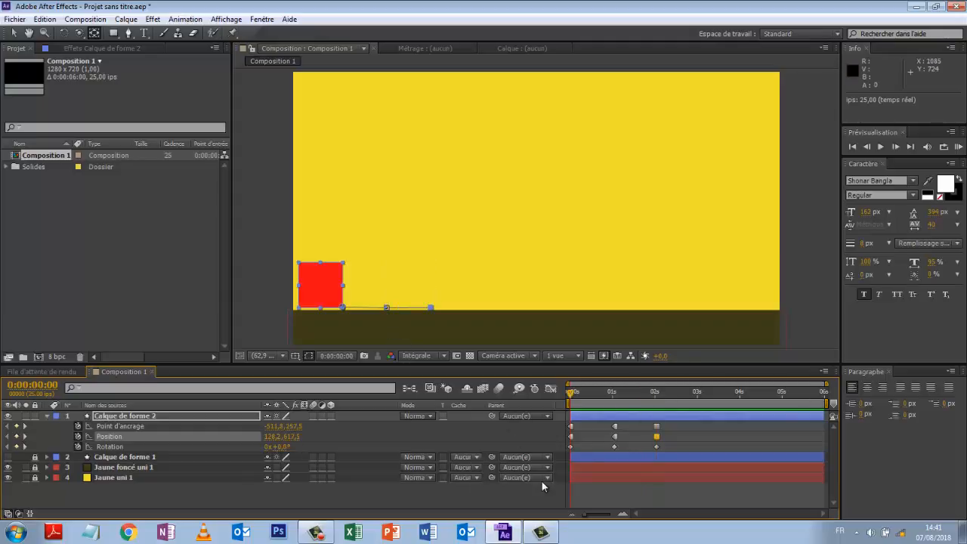
key("space")
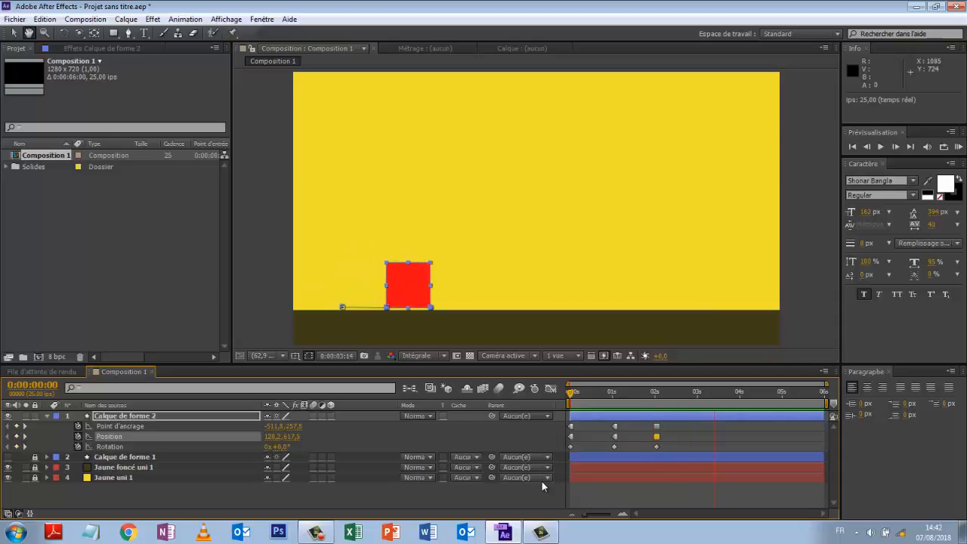
key("space")
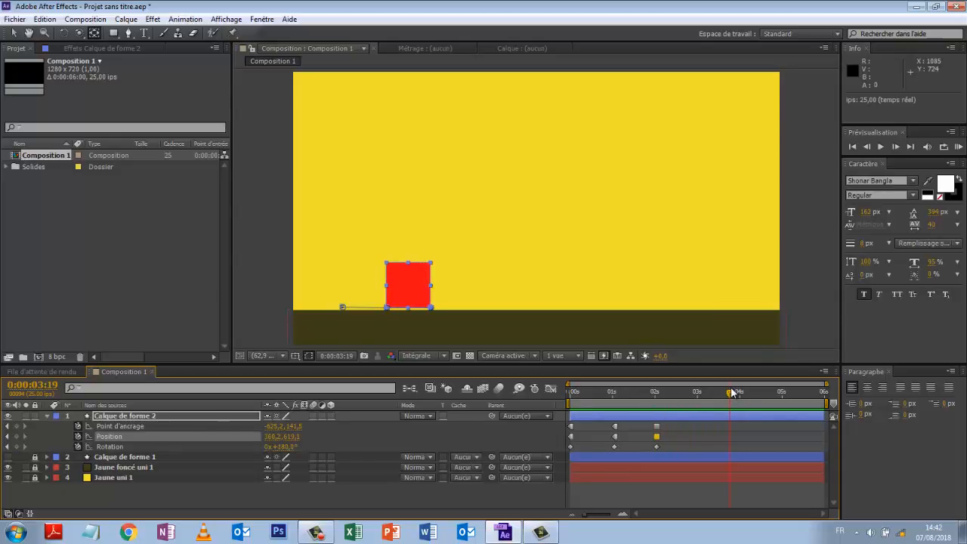
Add a rotation keyframe at 0:00:03:01, raising the square's rotation by another 90° to 270°.
left_click_drag(732, 392, 700, 402)
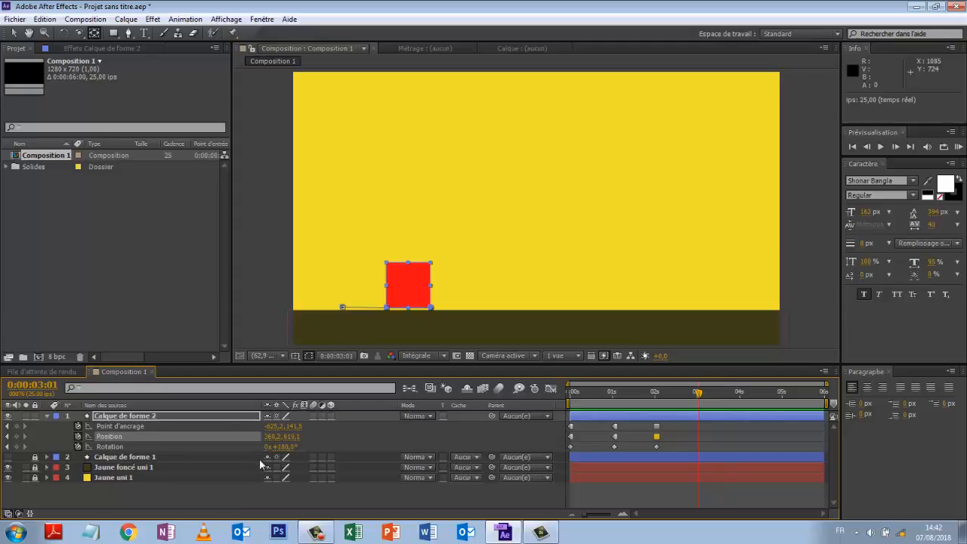
left_click(283, 446)
type("+90")
key("Return")
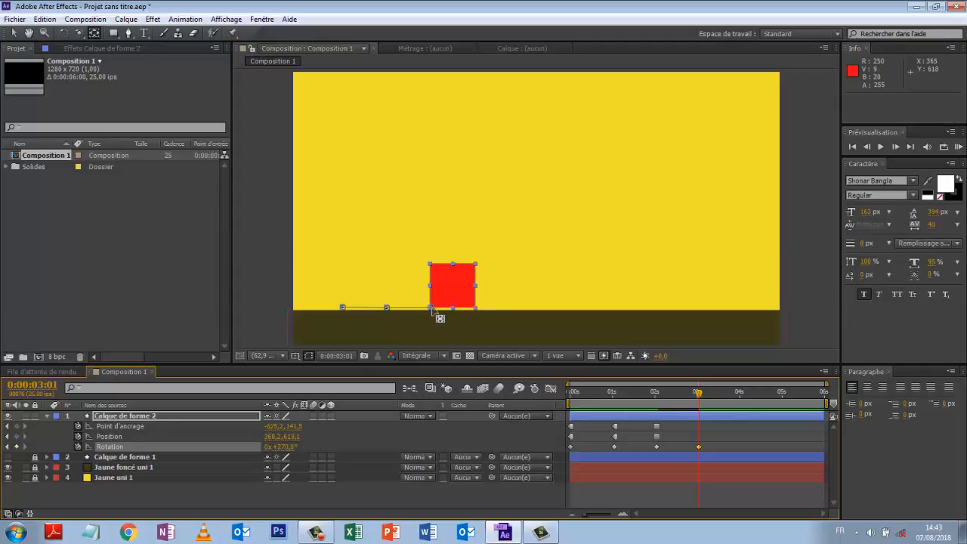
Try to move the square's anchor point in the composition view at 0:00:03:01, and undo the move.
left_click_drag(432, 309, 446, 310)
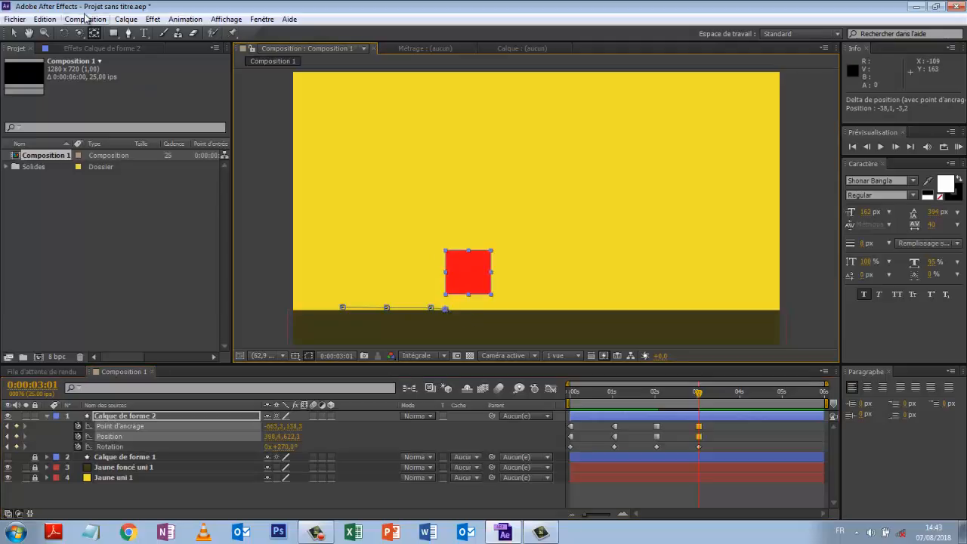
left_click(47, 19)
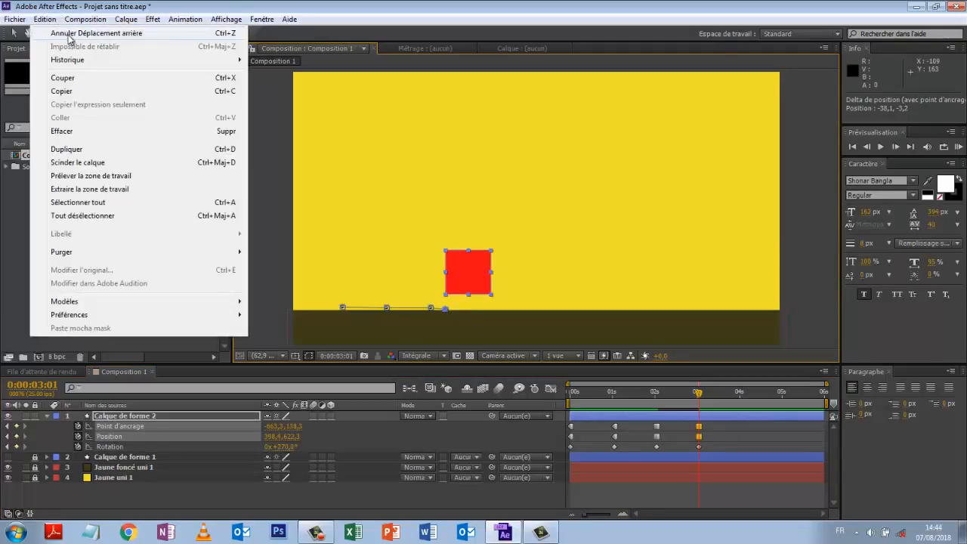
left_click(66, 31)
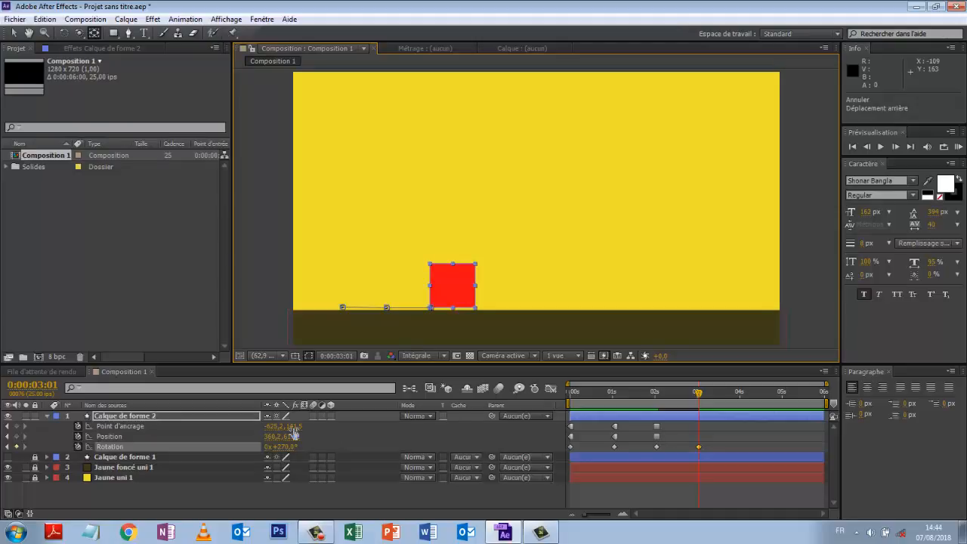
Set the square's vertical anchor point value to 258.5 at 0:00:03:01.
mouse_move(294, 431)
left_mouse_down()
mouse_move(311, 426)
mouse_move(295, 434)
left_mouse_up()
left_click(297, 428)
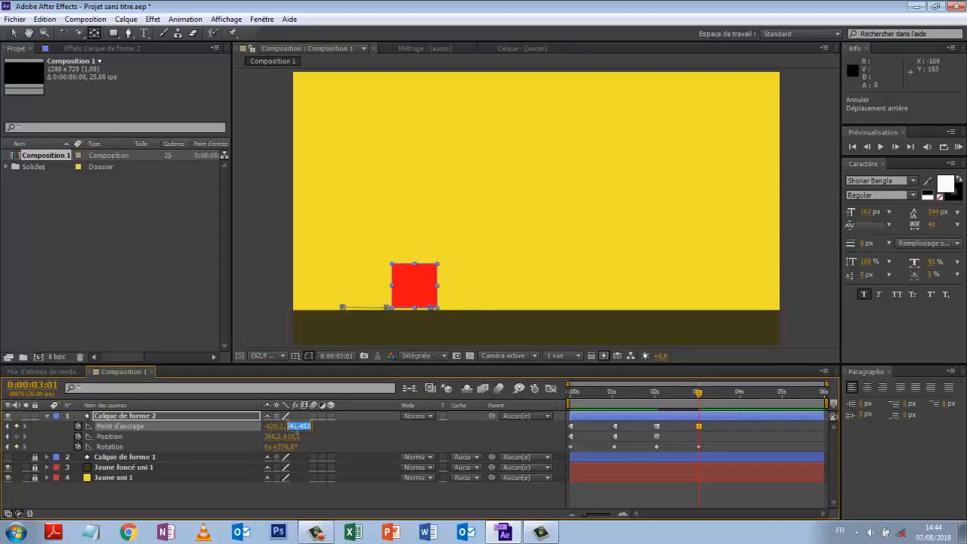
left_click(346, 429)
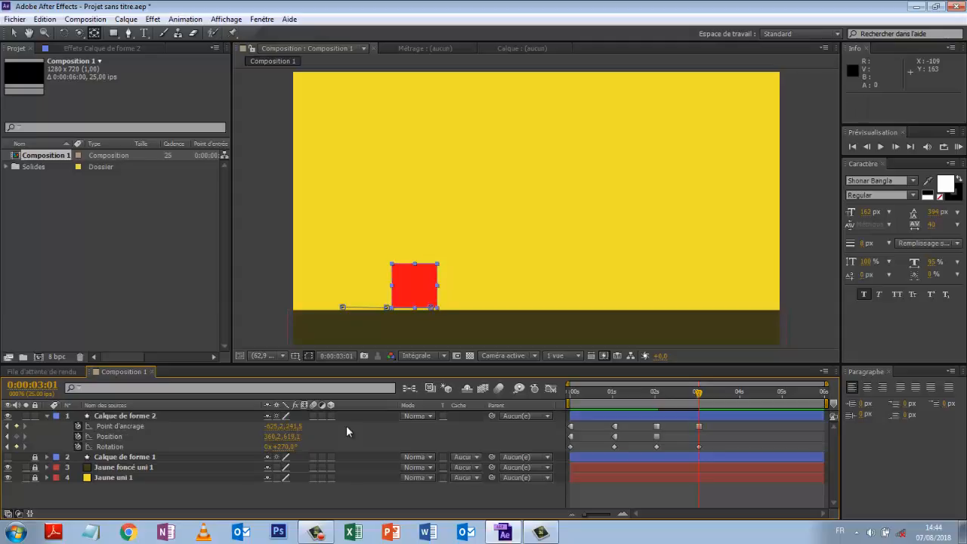
left_click(300, 428)
left_click(136, 426)
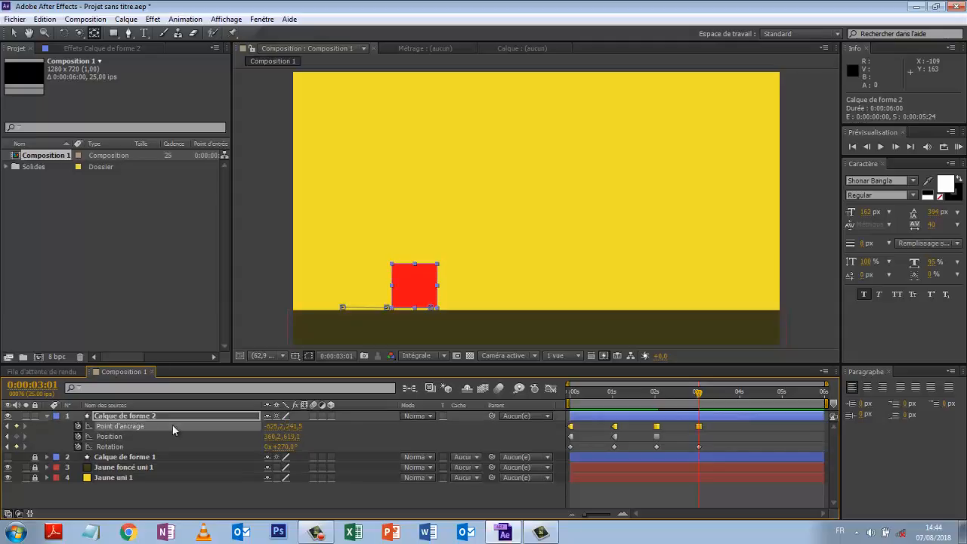
left_click(297, 428)
left_click(319, 431)
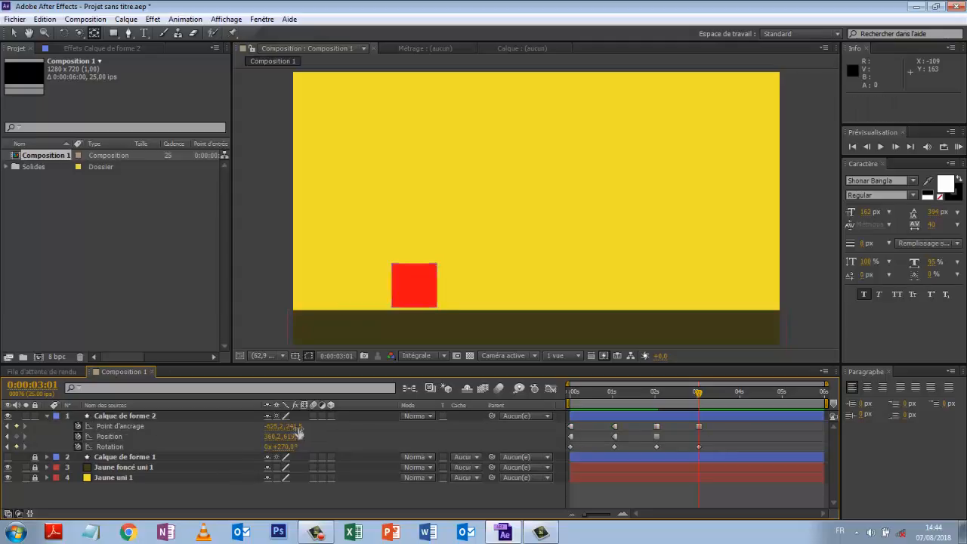
left_click_drag(296, 428, 298, 428)
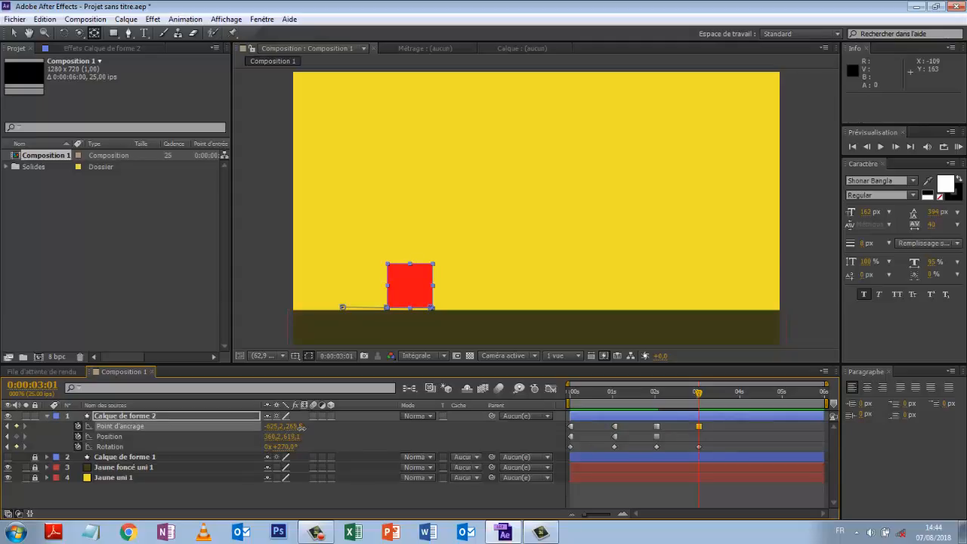
left_click_drag(303, 427, 290, 433)
Set the square's horizontal position to 475.2 at 0:00:03:01 and play the animation from the start.
left_click(269, 438)
mouse_move(269, 436)
left_mouse_down()
mouse_move(285, 438)
mouse_move(277, 441)
left_mouse_up()
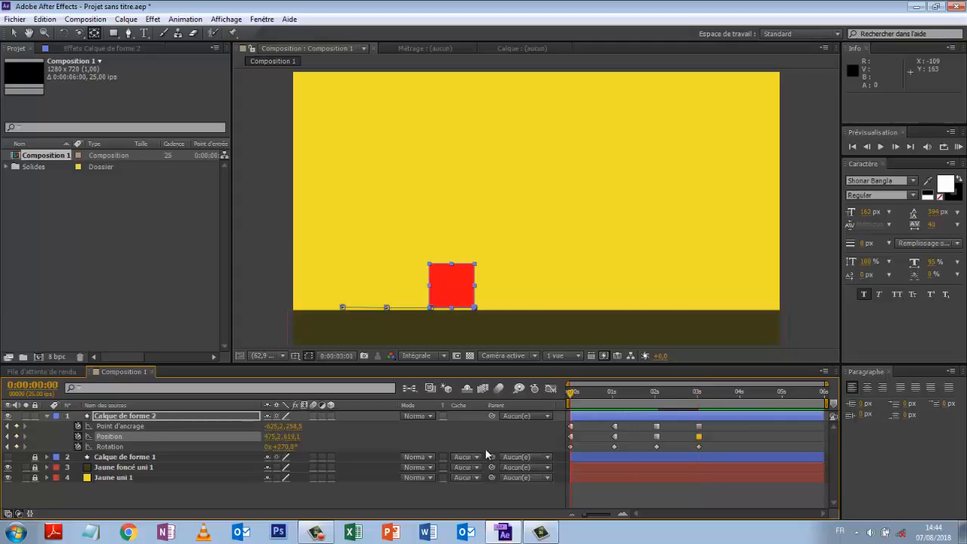
key("Home")
key("space")
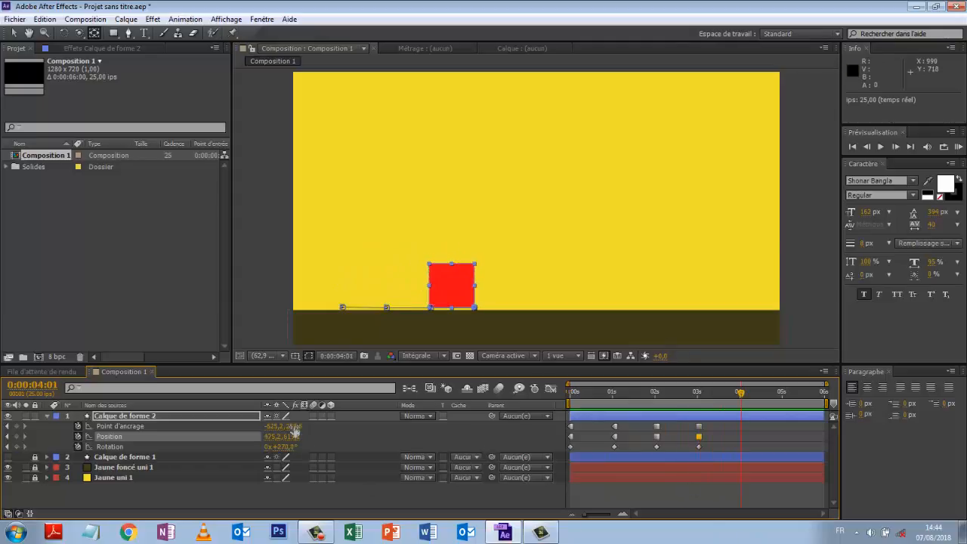
Add a rotation keyframe at 0:00:04:01, raising the rotation by 90° to one full turn, and play the animation from the start.
left_click(285, 447)
type("+90")
key("Return")
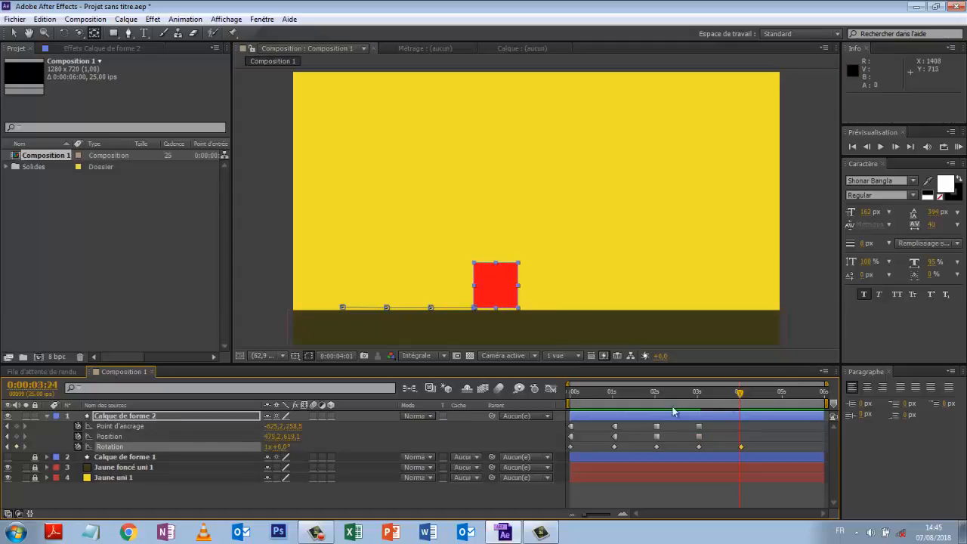
key("Home")
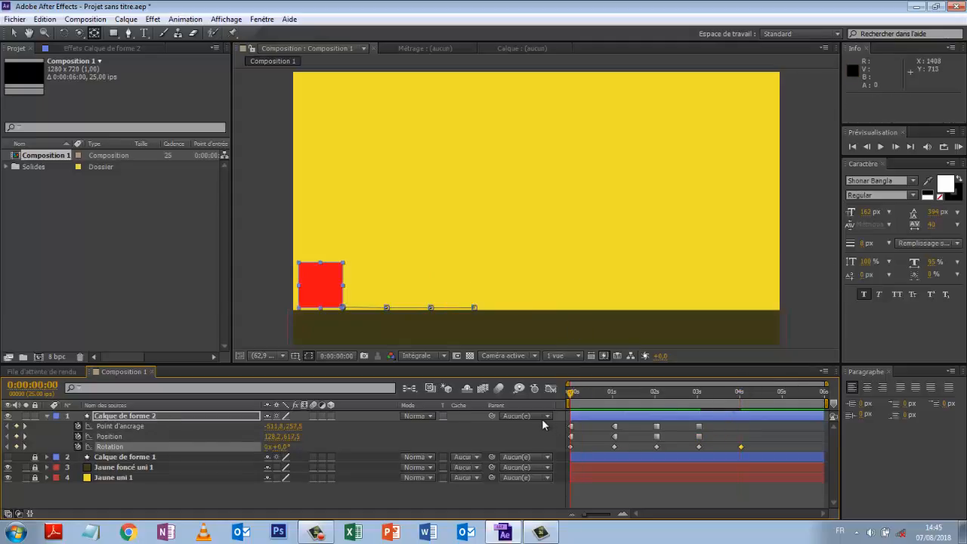
key("space")
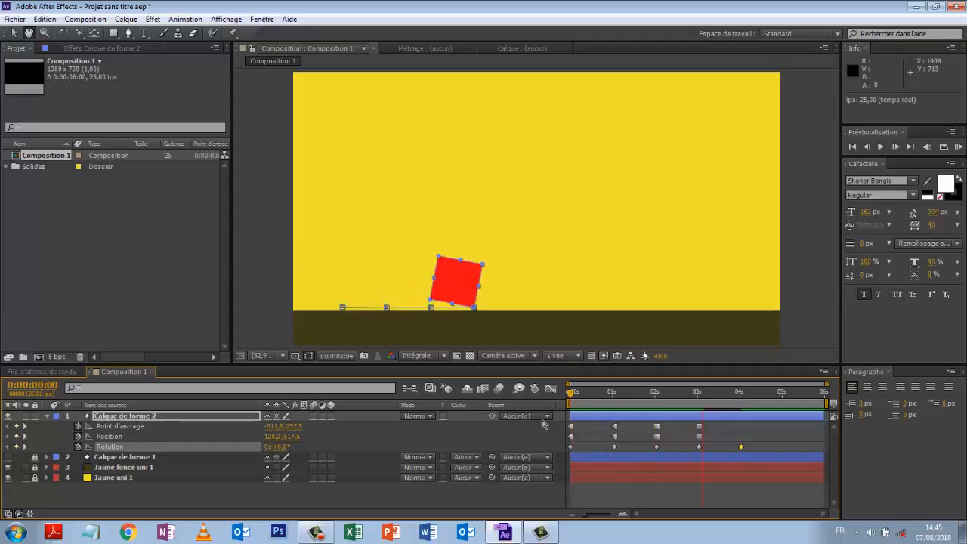
key("space")
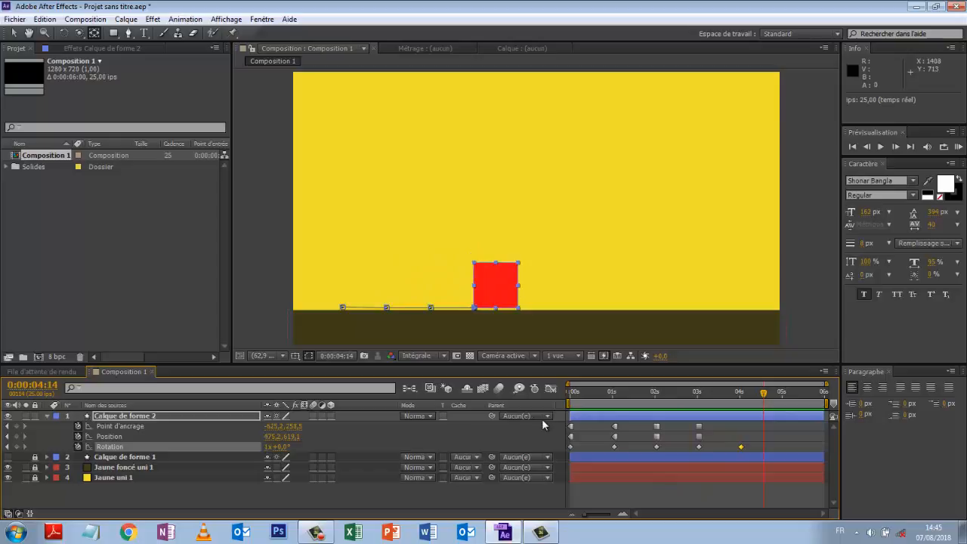